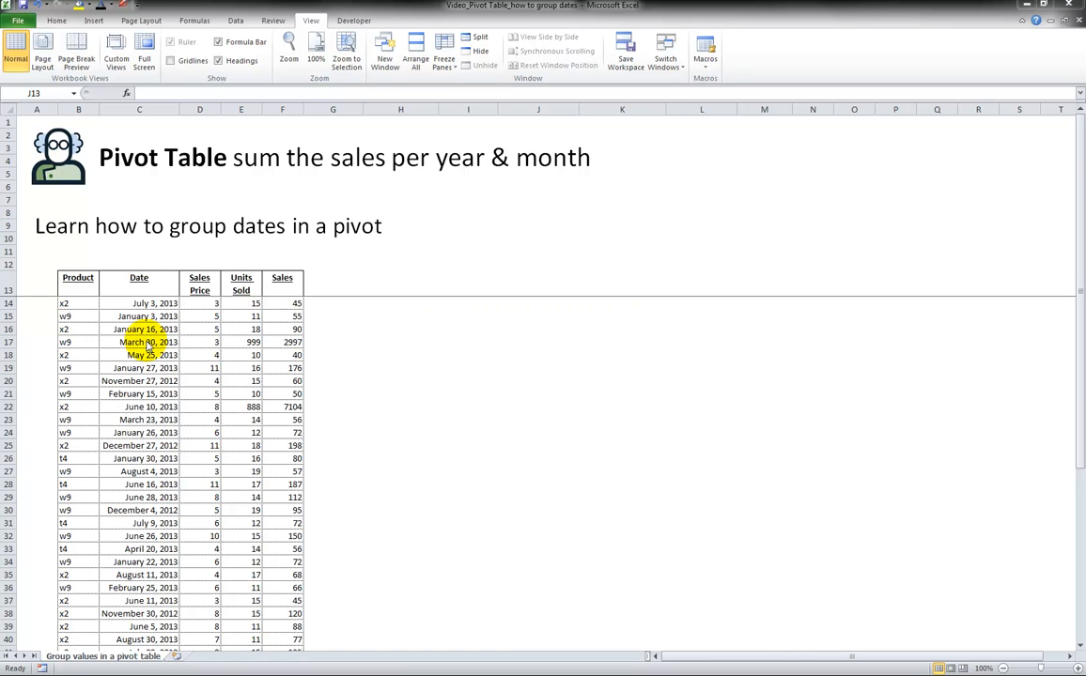
pyautogui.click(76, 283)
pyautogui.click(125, 285)
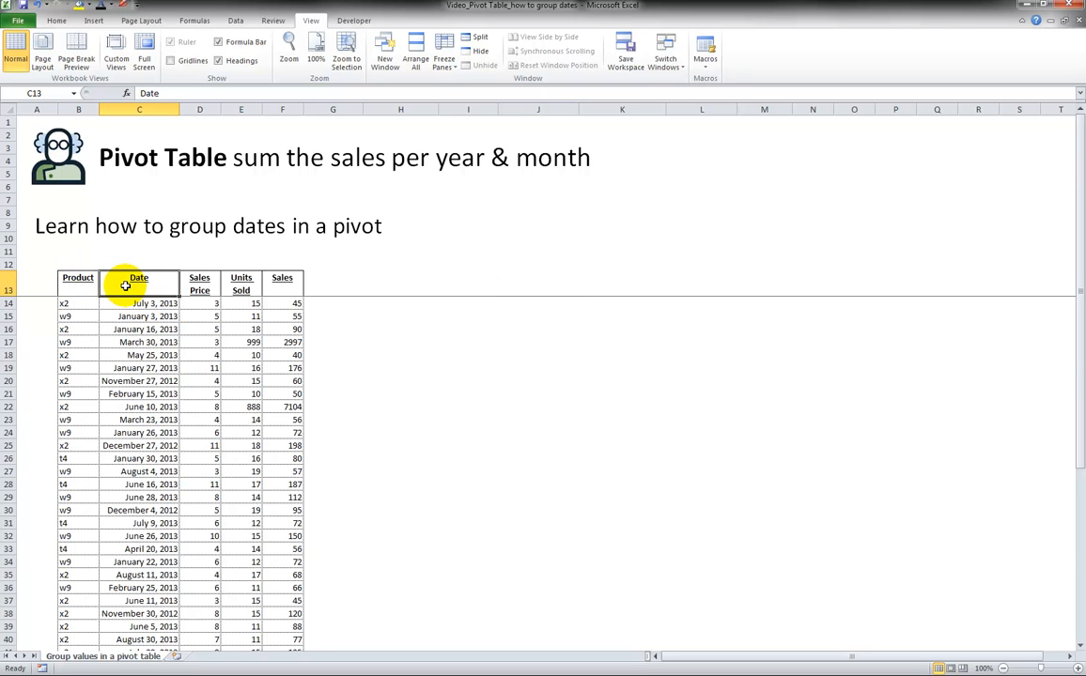
pyautogui.hotkey('shift', 'Right')
pyautogui.hotkey('shift', 'Right')
pyautogui.hotkey('shift', 'Right')
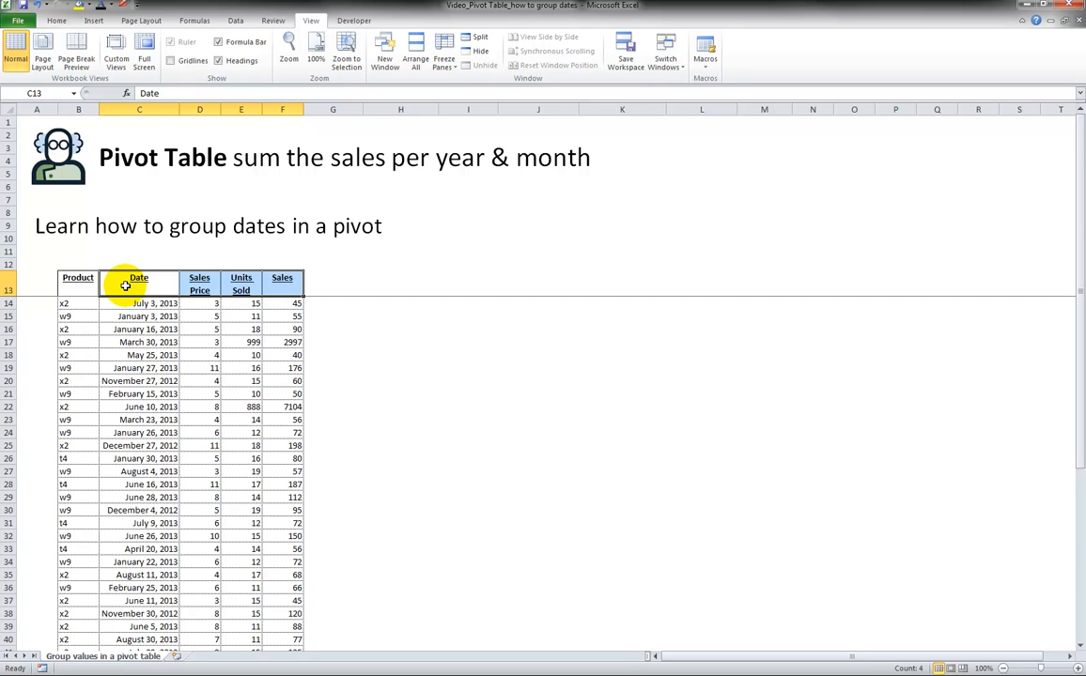
pyautogui.hotkey('ctrl', 'shift', 'Down')
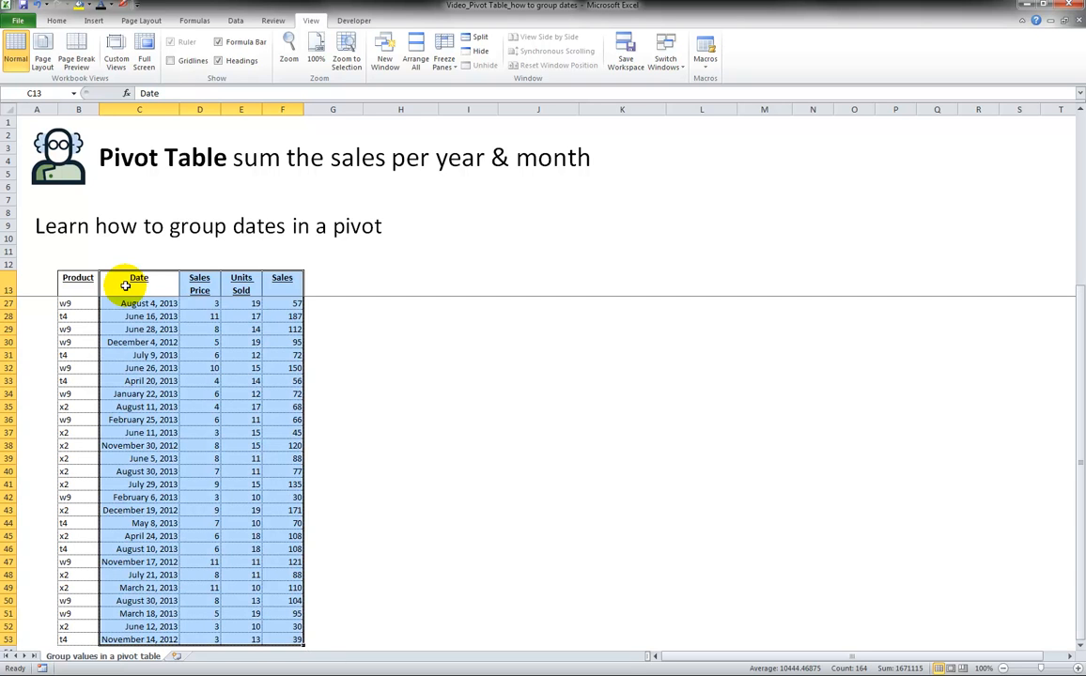
pyautogui.scroll(-2, 137, 280)
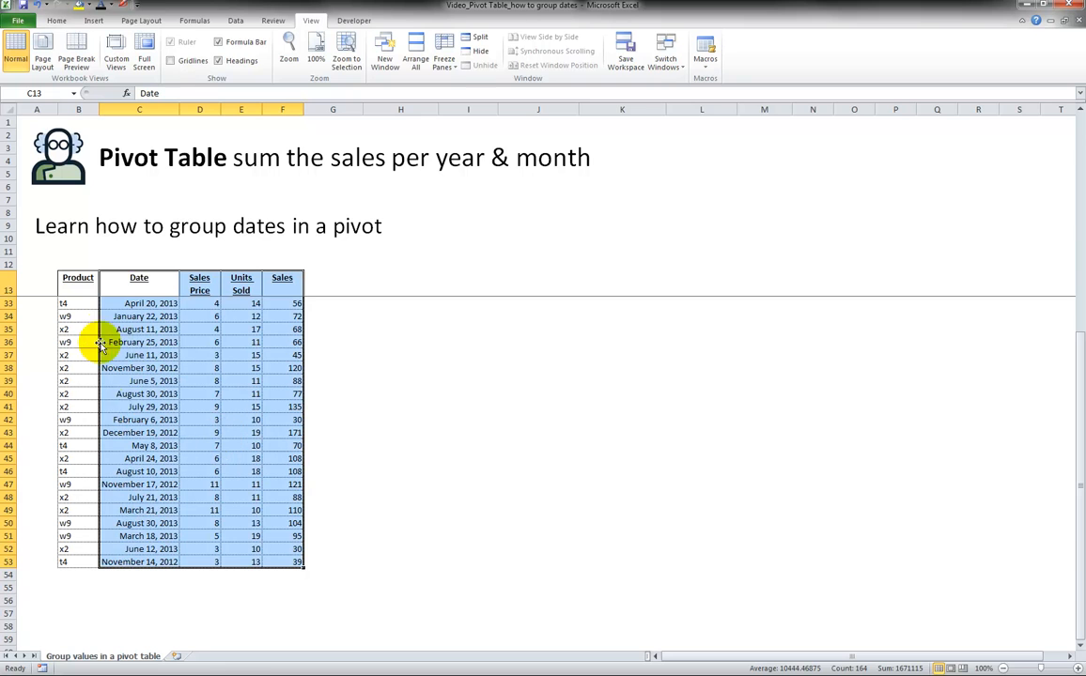
# Select the Date through Sales columns of the data table, from the header row to the last row.
pyautogui.click(159, 286)
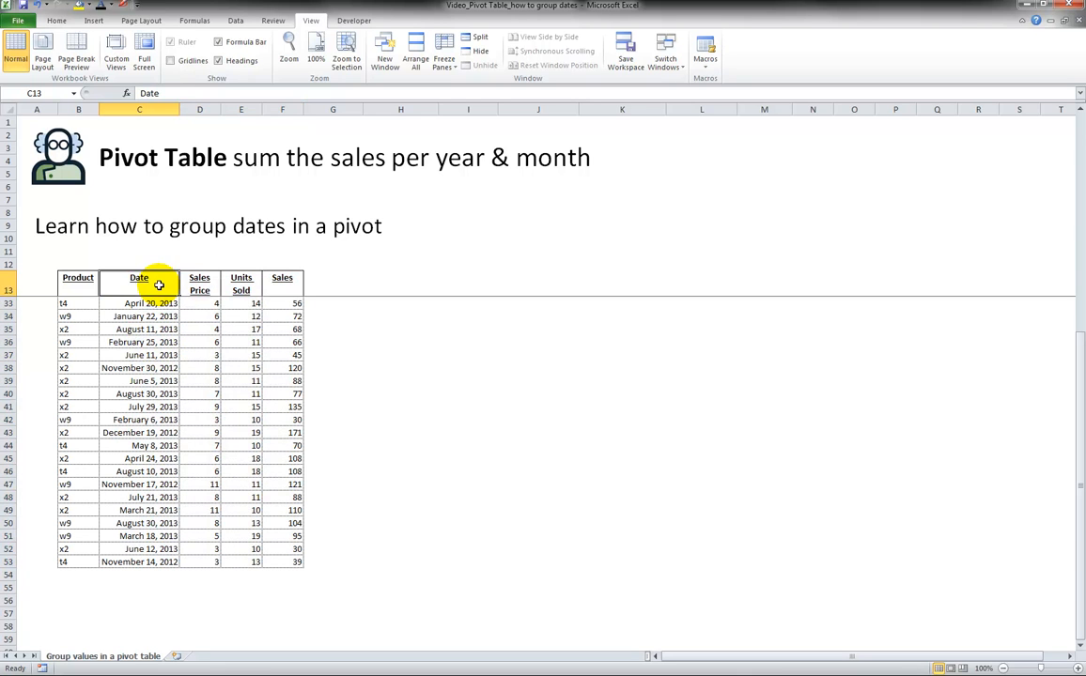
pyautogui.moveTo(170, 284); pyautogui.dragTo(267, 287)
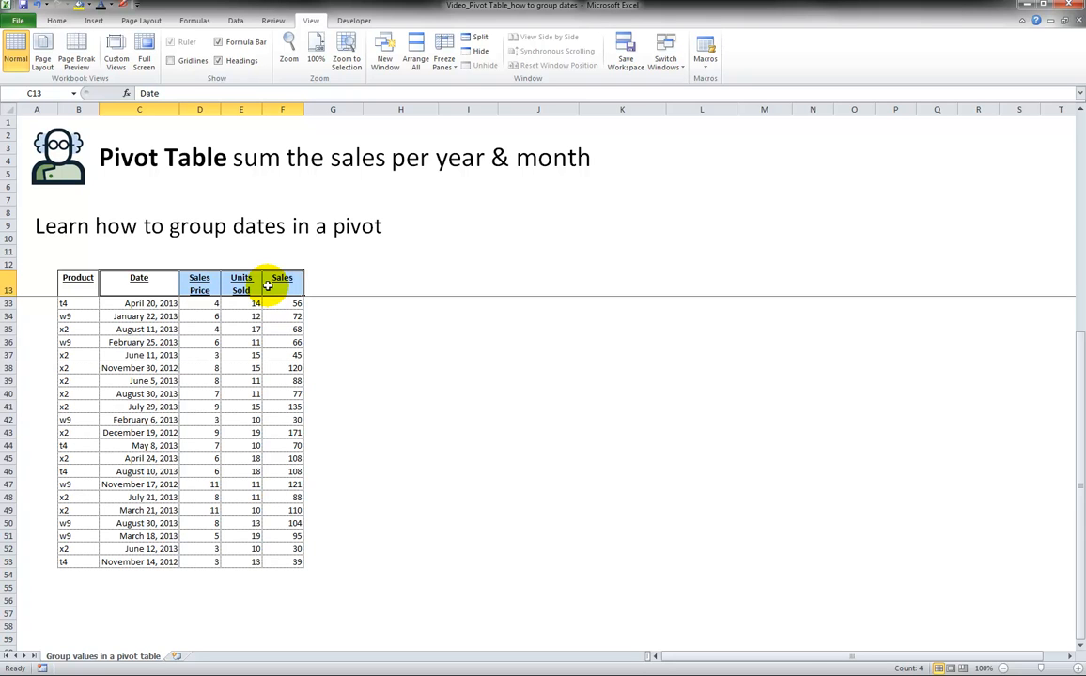
pyautogui.hotkey('ctrl', 'shift', 'Down')
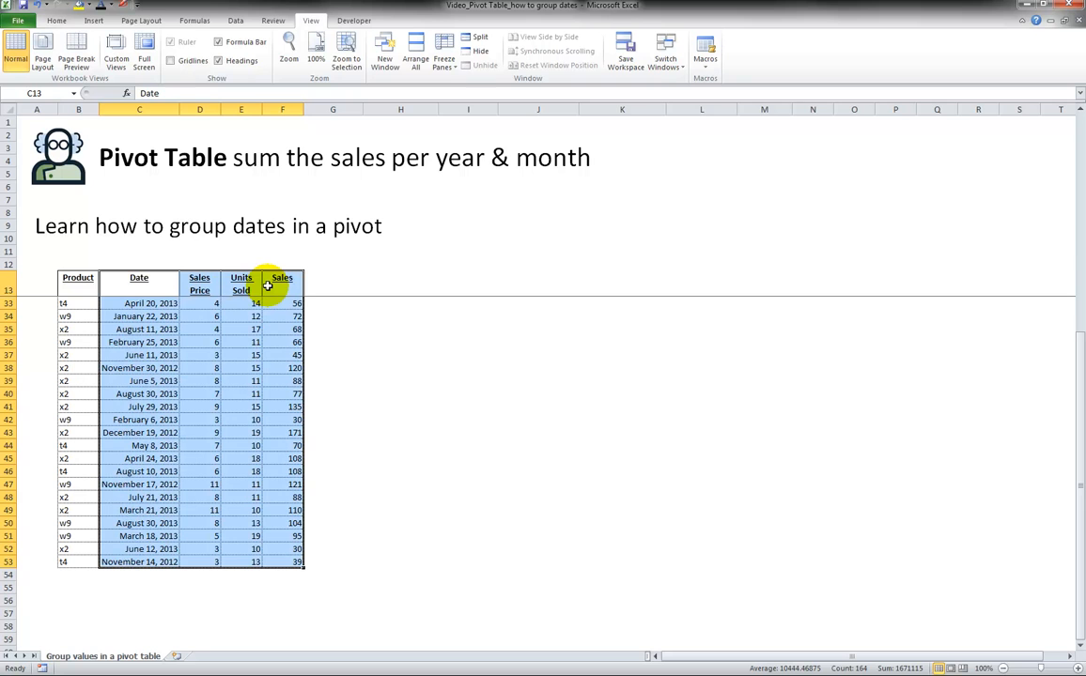
# Insert a PivotTable from the selected range, placed on the existing worksheet at cell H16.
pyautogui.click(94, 20)
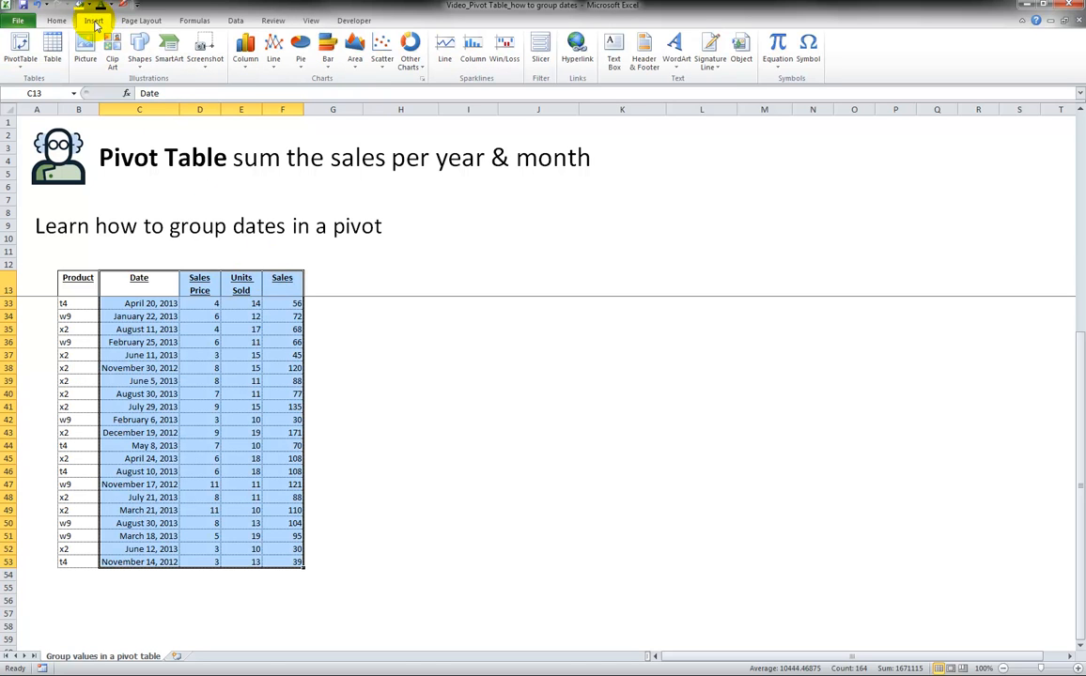
pyautogui.click(20, 44)
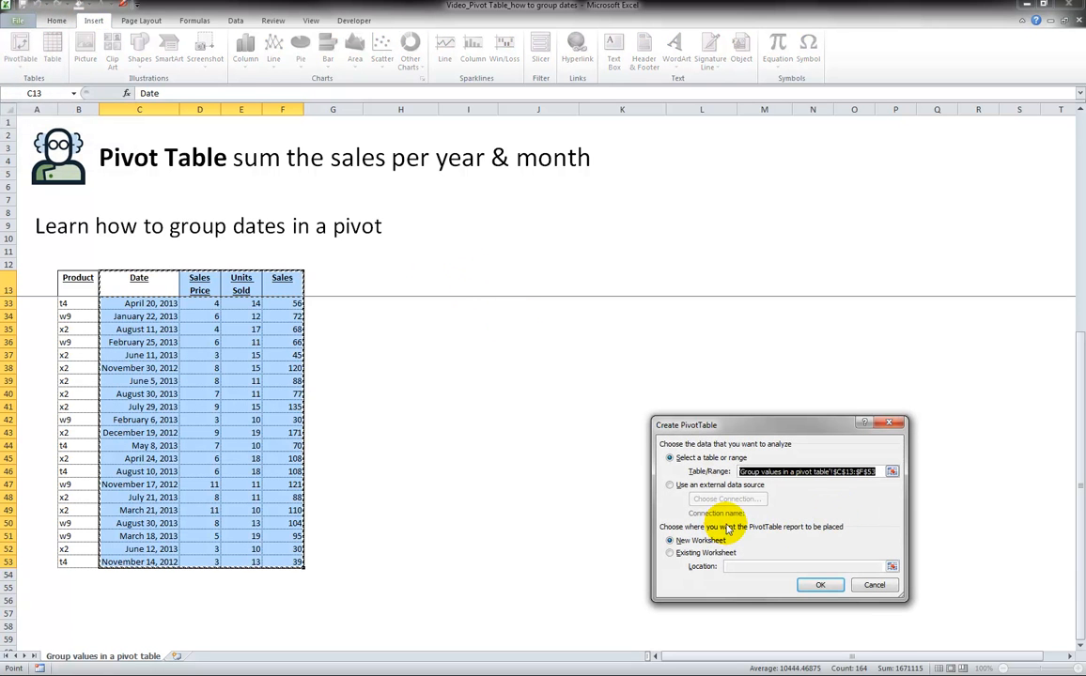
pyautogui.moveTo(715, 422); pyautogui.dragTo(595, 332)
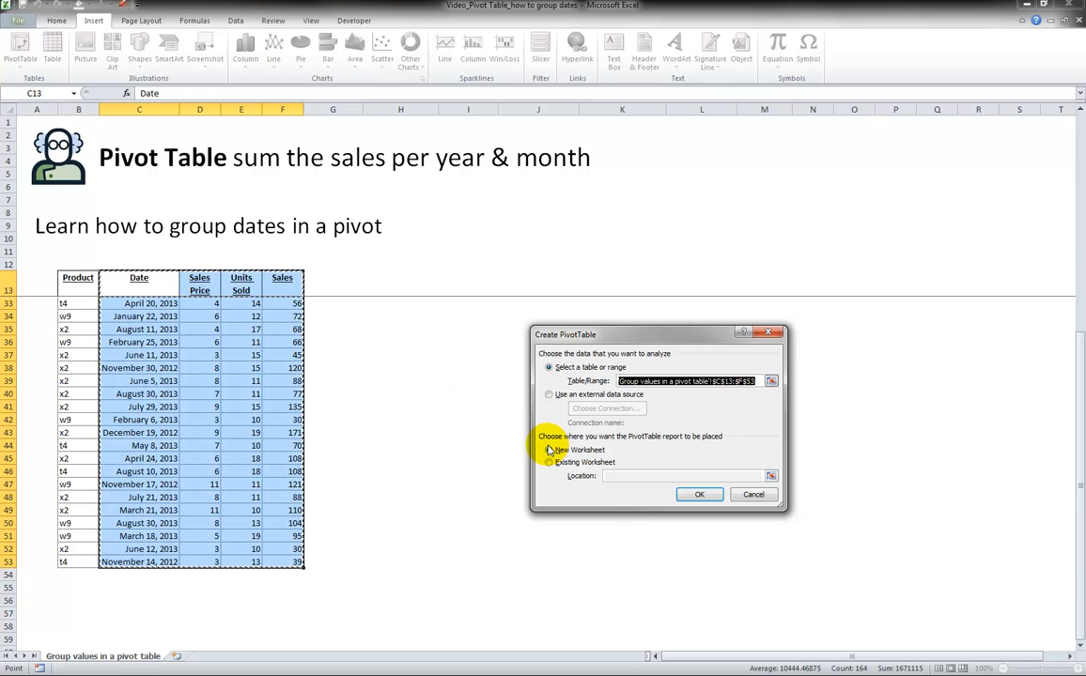
pyautogui.click(550, 465)
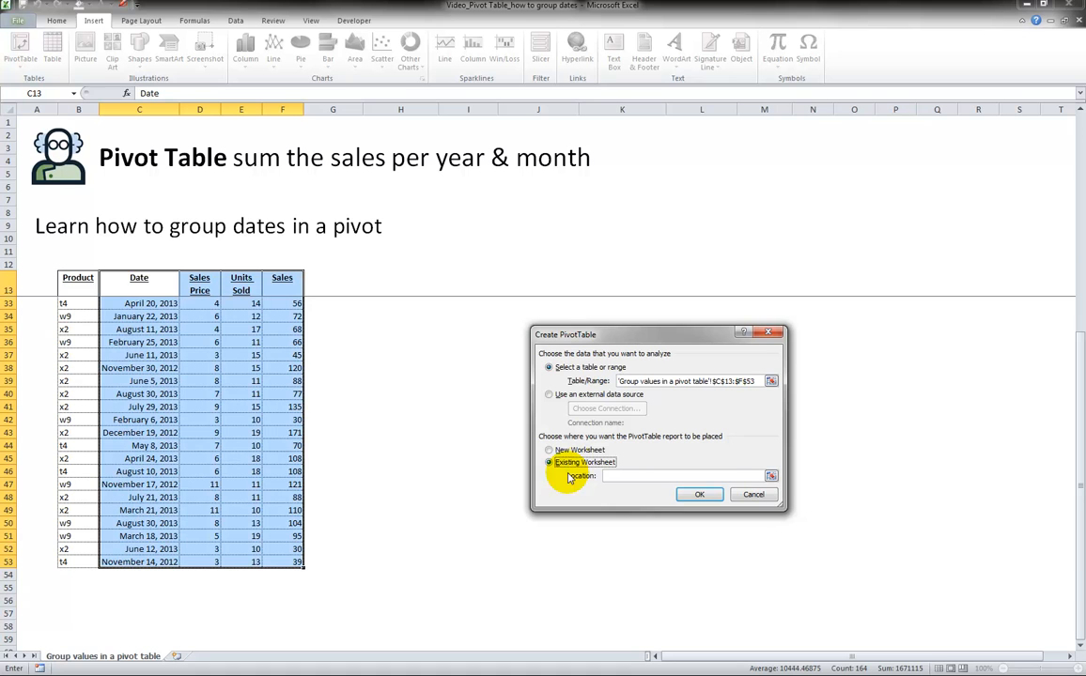
pyautogui.click(770, 478)
pyautogui.click(430, 286)
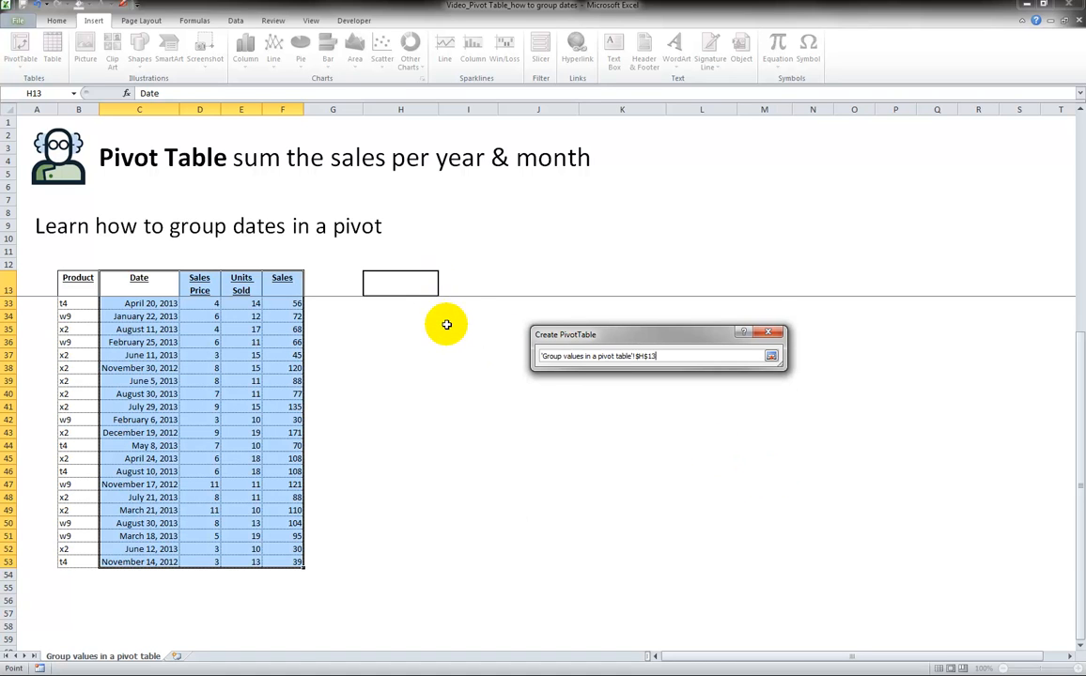
pyautogui.scroll(6, 447, 324)
pyautogui.click(444, 324)
pyautogui.click(409, 326)
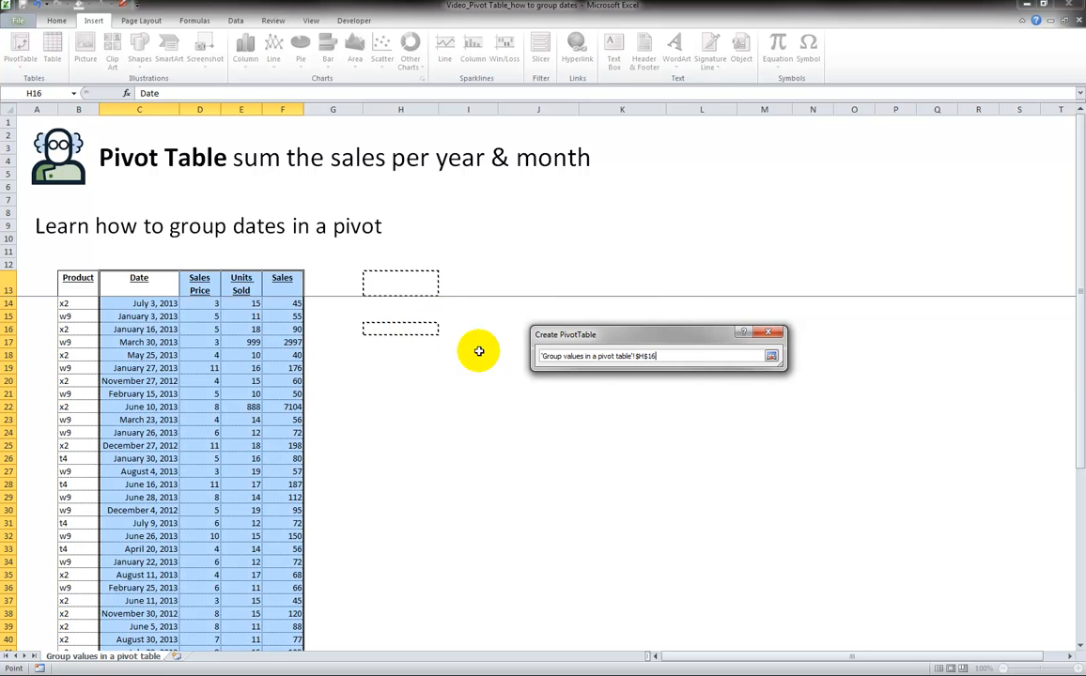
pyautogui.click(771, 358)
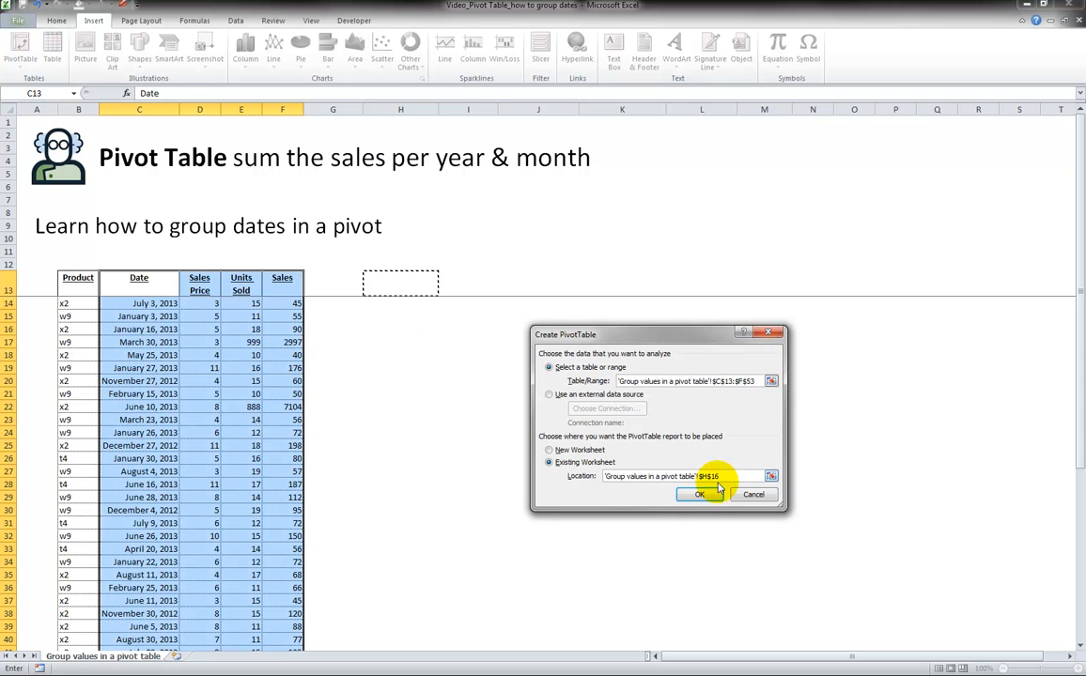
pyautogui.click(699, 497)
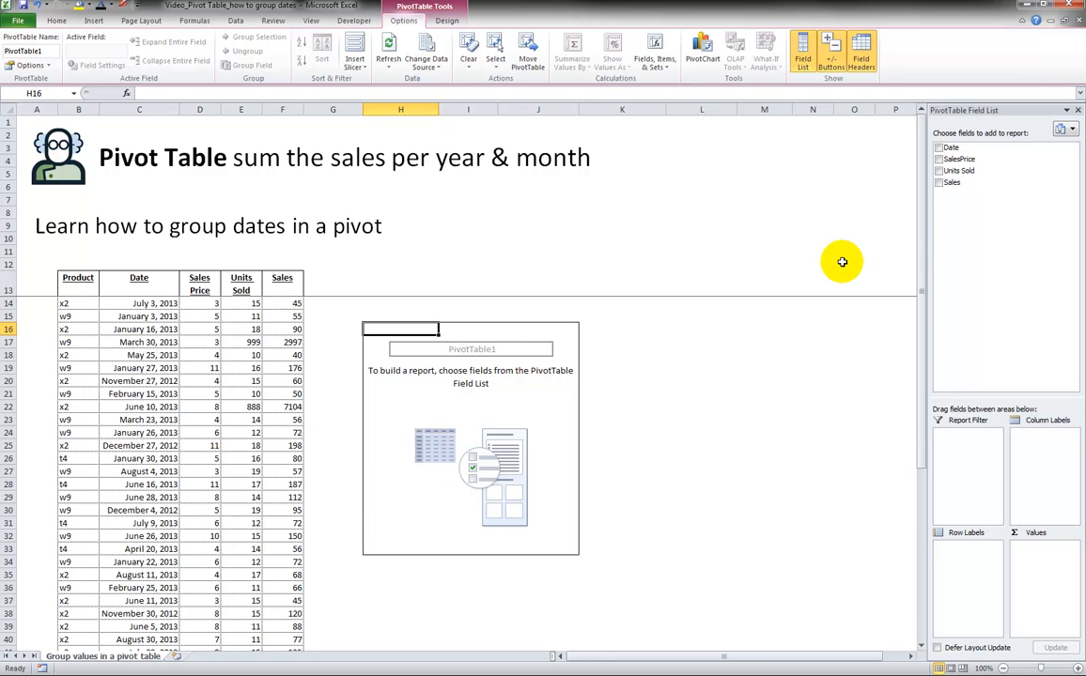
# Add the Date field to the pivot's row labels and the Sales field to its values.
pyautogui.click(940, 148)
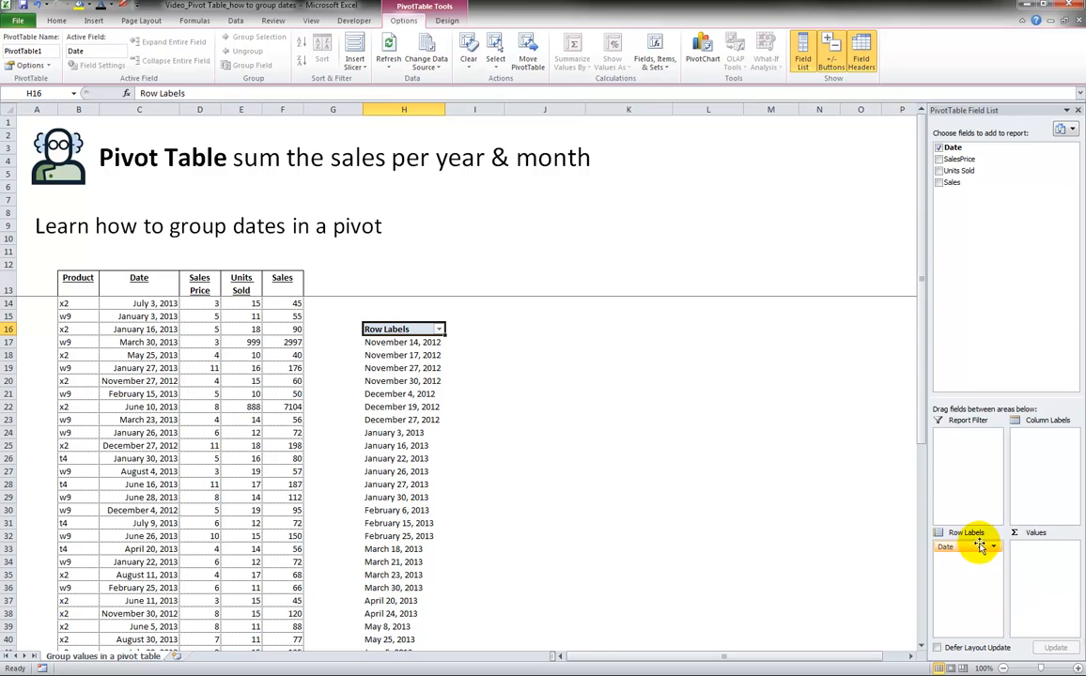
pyautogui.click(939, 149)
pyautogui.moveTo(947, 148); pyautogui.dragTo(968, 578)
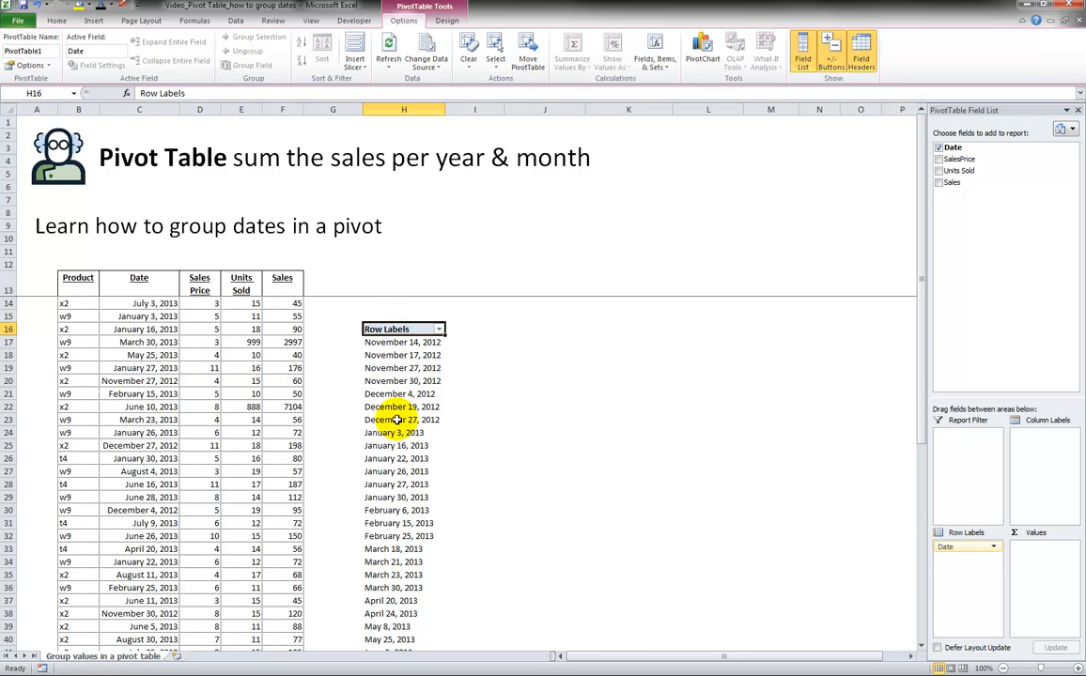
pyautogui.moveTo(943, 187); pyautogui.dragTo(1039, 583)
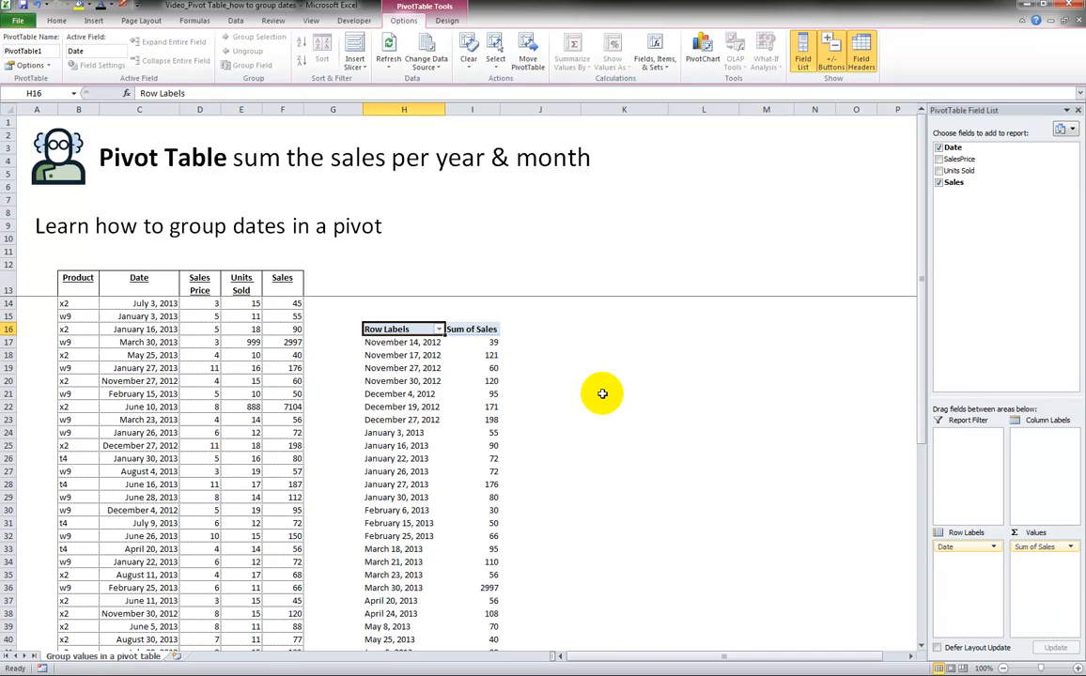
# Group the pivot's date row labels by Months and Years.
pyautogui.click(402, 356)
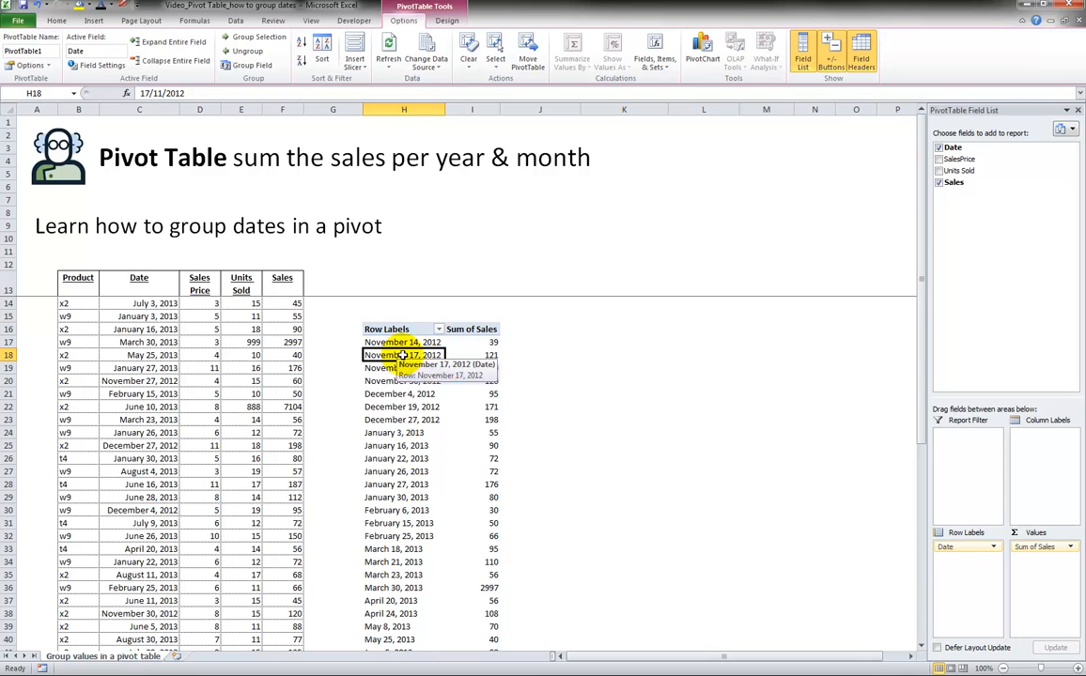
pyautogui.click(475, 355)
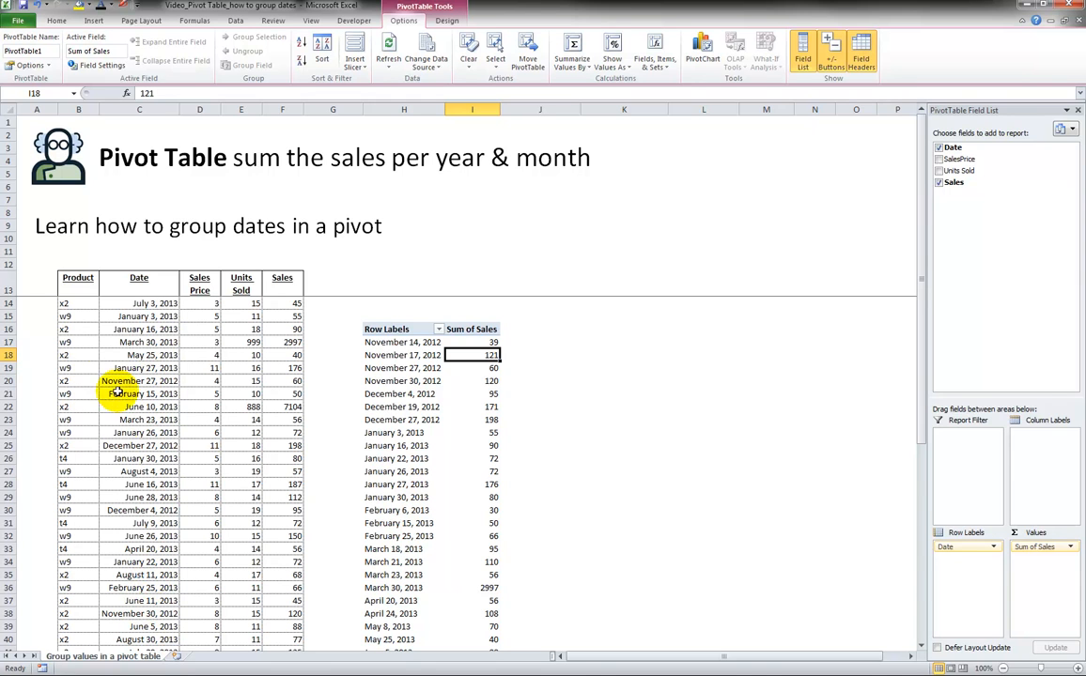
pyautogui.click(391, 342)
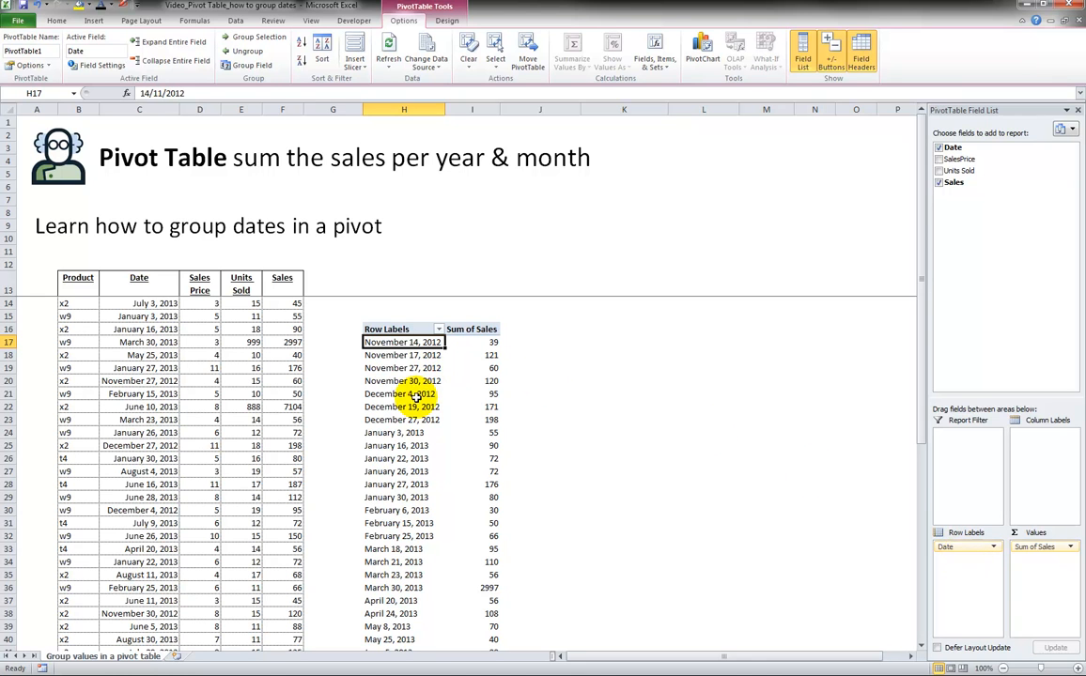
pyautogui.rightClick(388, 344)
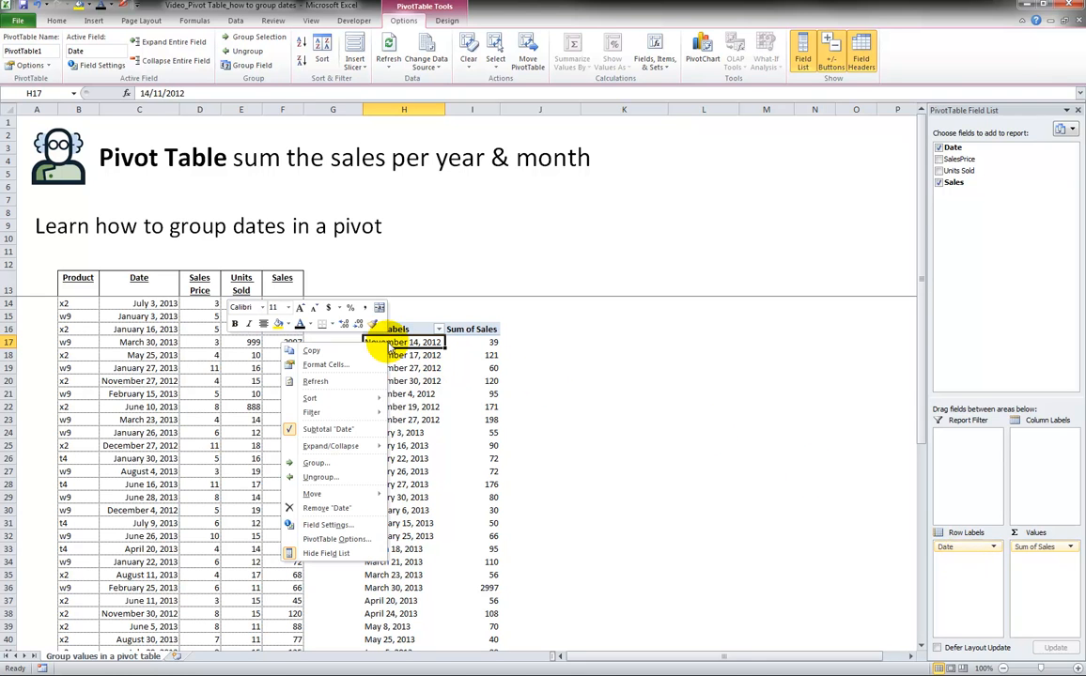
pyautogui.click(317, 464)
pyautogui.moveTo(306, 367); pyautogui.dragTo(606, 328)
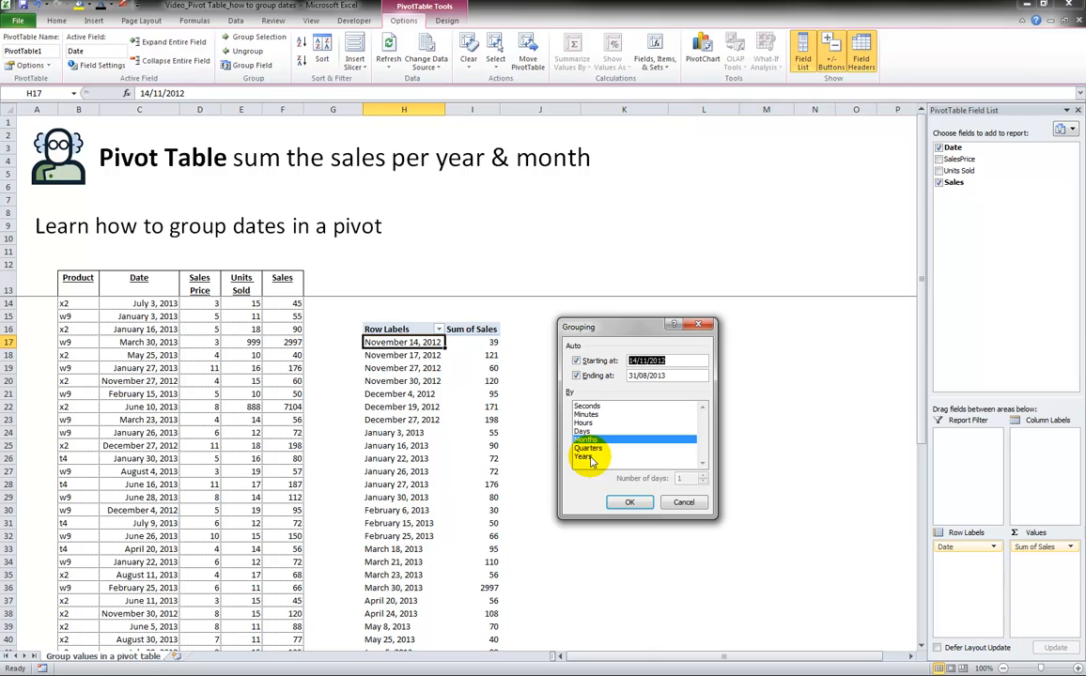
pyautogui.click(591, 459)
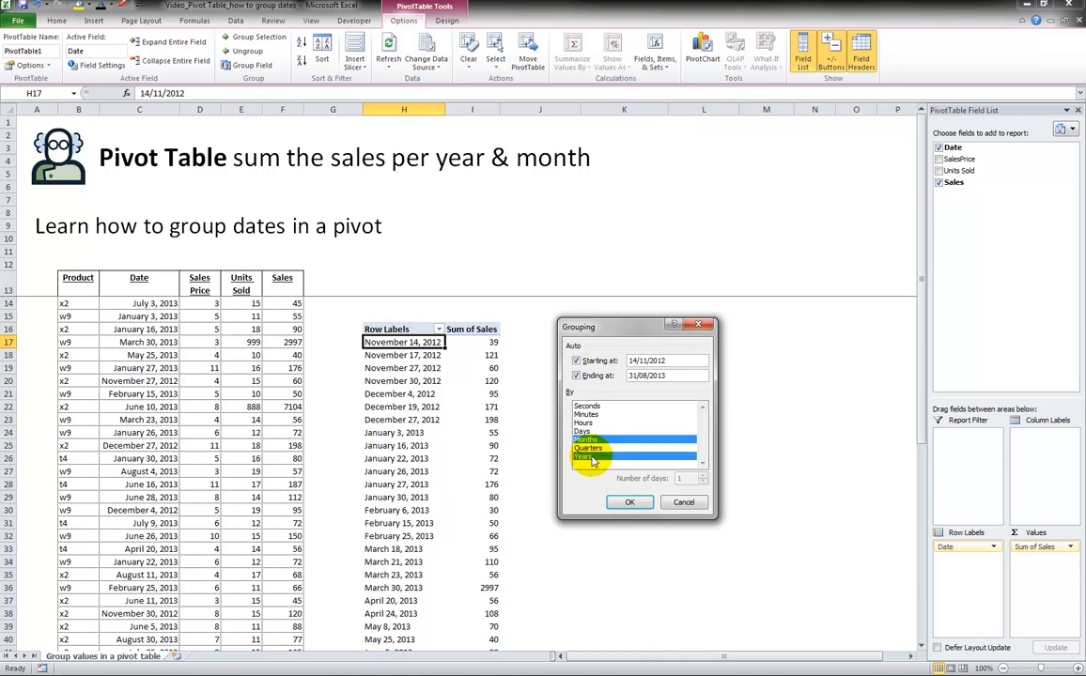
pyautogui.click(630, 505)
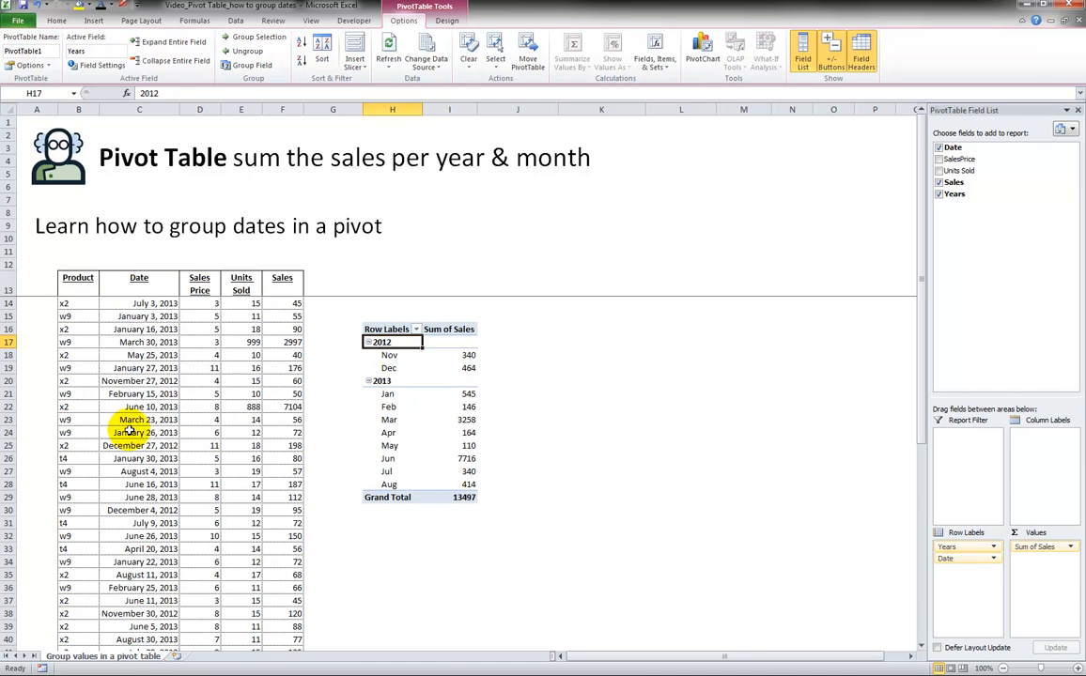
# Examine the monthly sales totals under each year group in the pivot table.
pyautogui.click(389, 356)
pyautogui.click(389, 368)
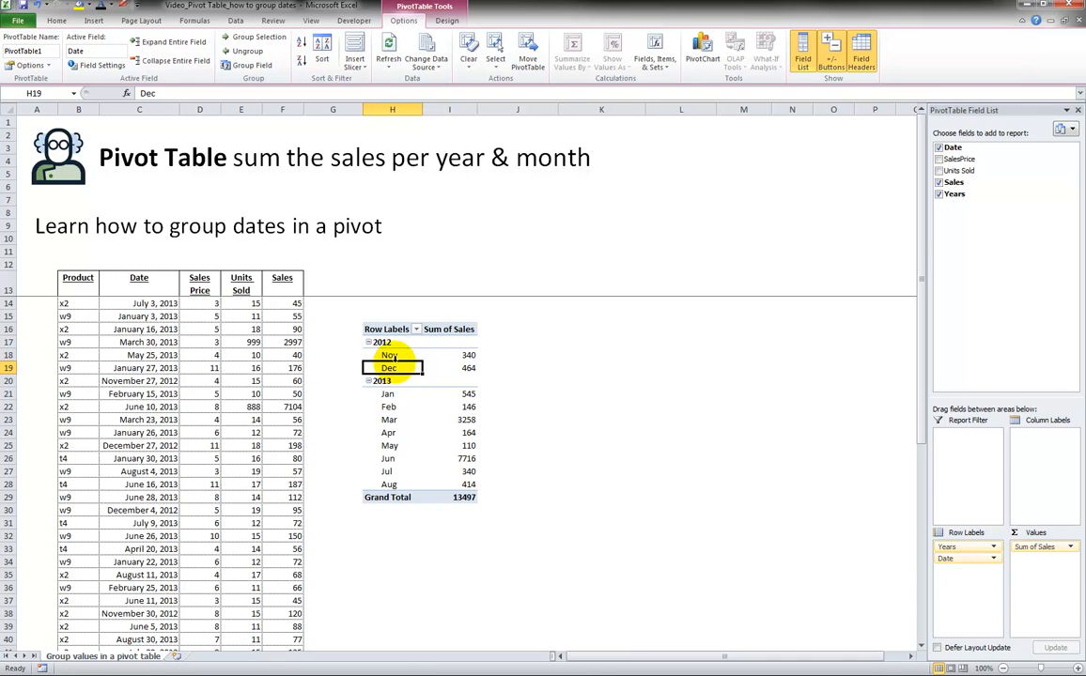
pyautogui.click(383, 342)
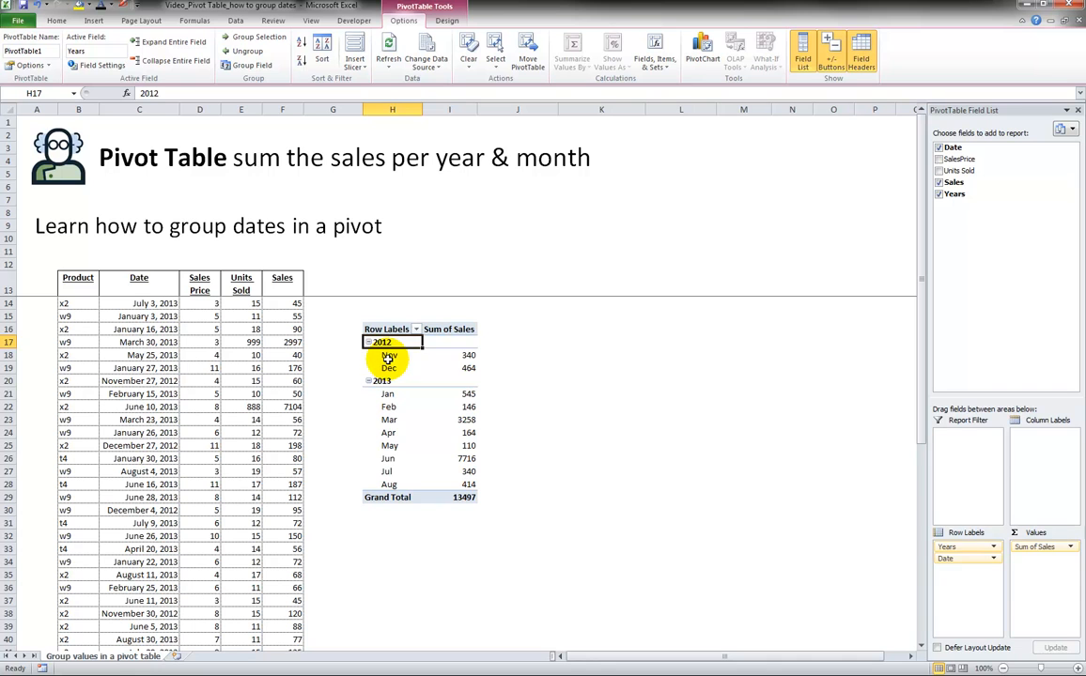
pyautogui.click(446, 355)
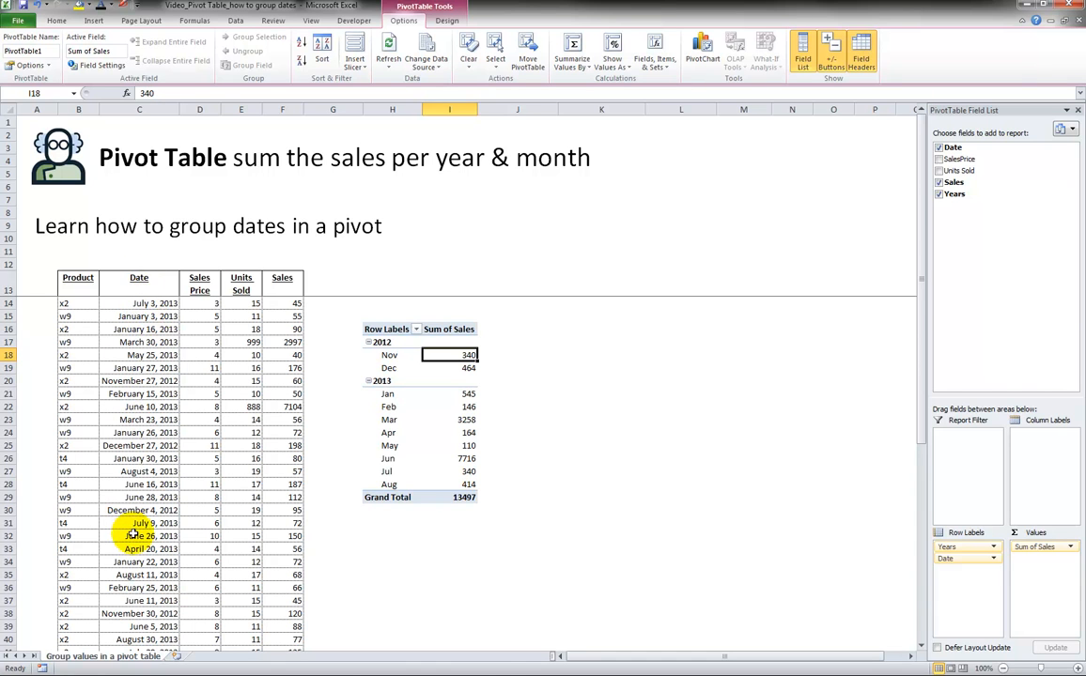
pyautogui.click(387, 337)
pyautogui.click(386, 342)
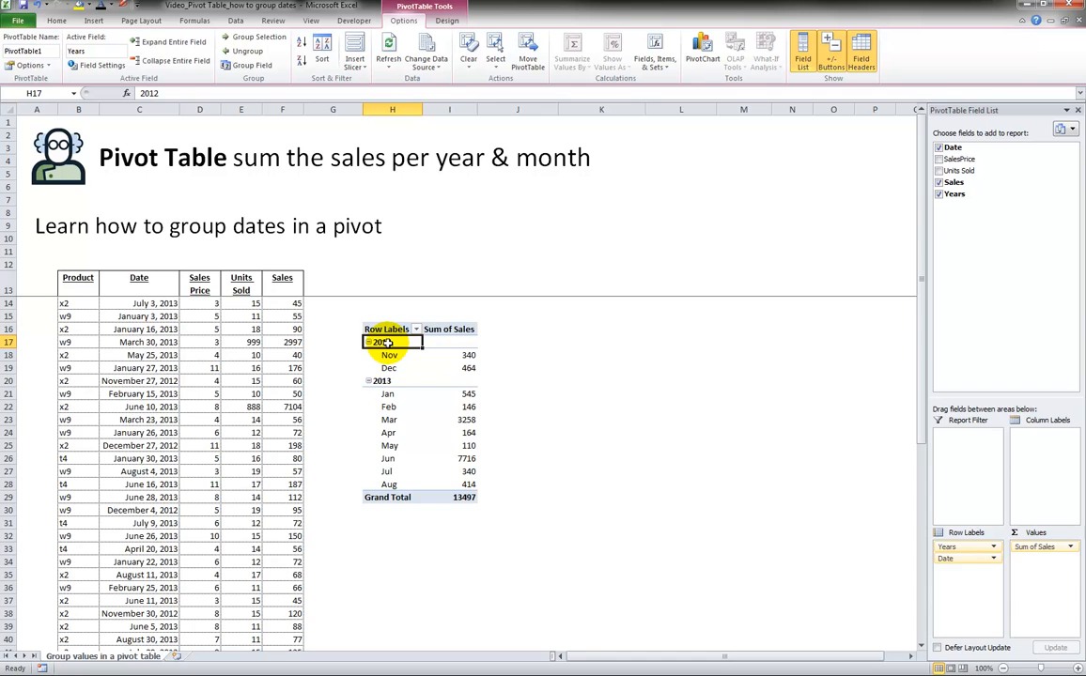
pyautogui.click(468, 358)
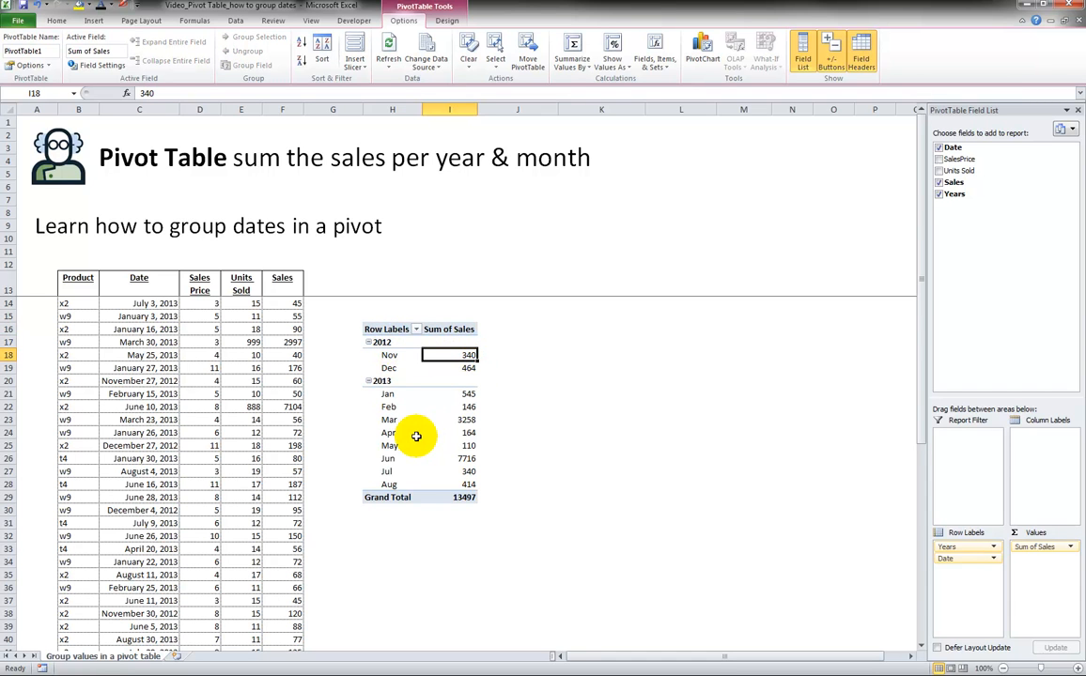
pyautogui.click(383, 381)
pyautogui.click(372, 393)
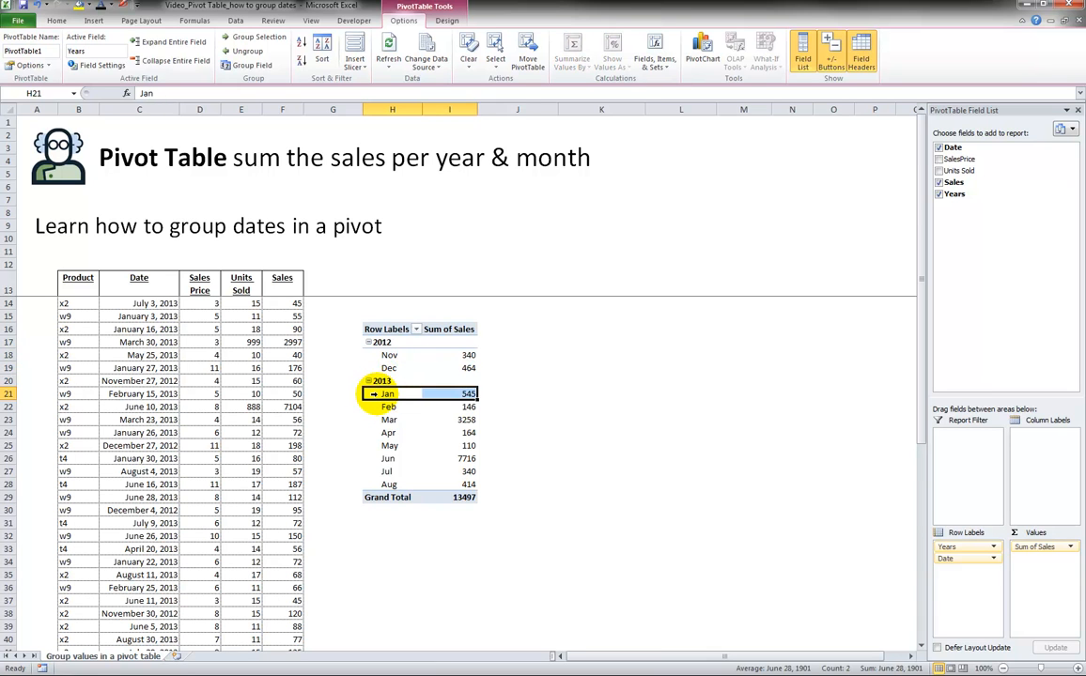
pyautogui.click(434, 395)
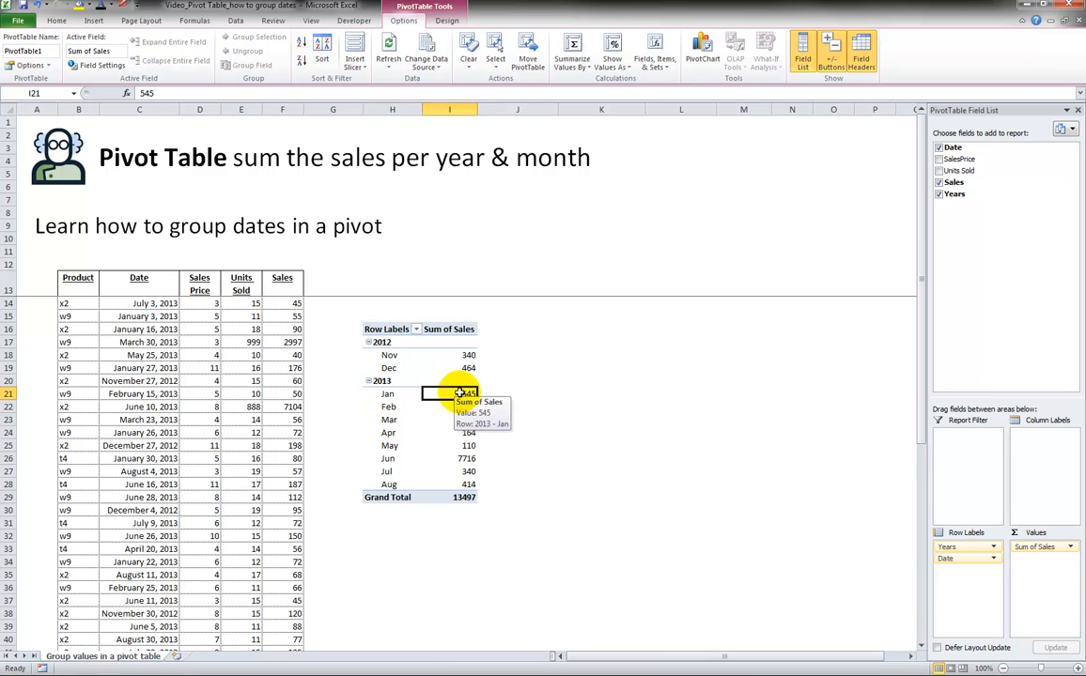
pyautogui.click(389, 407)
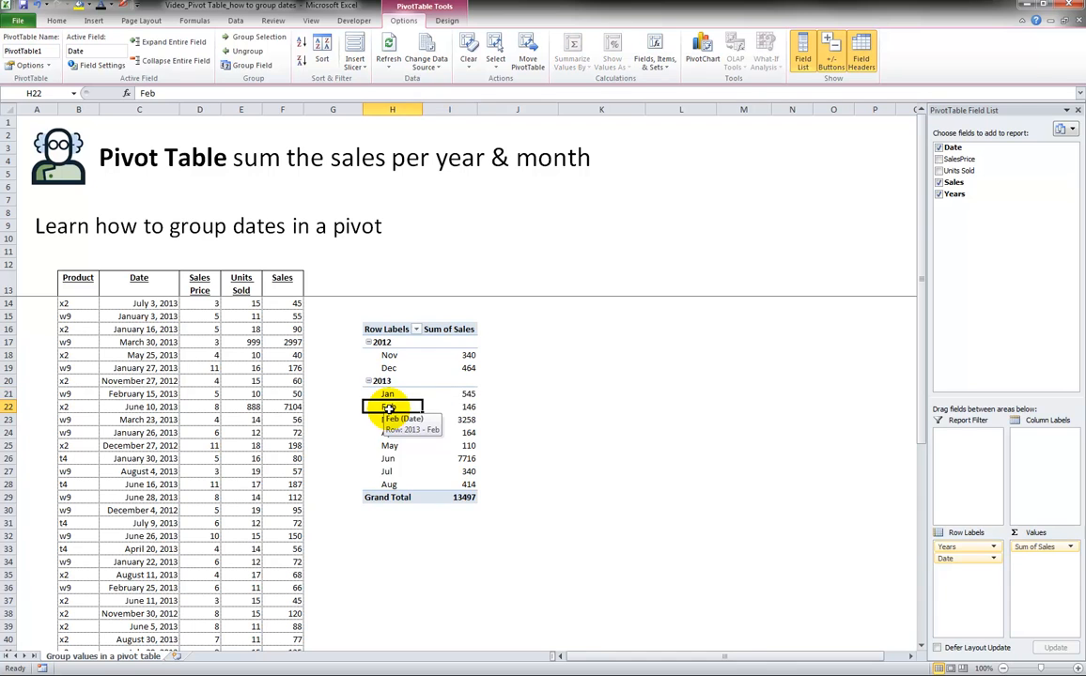
pyautogui.click(436, 407)
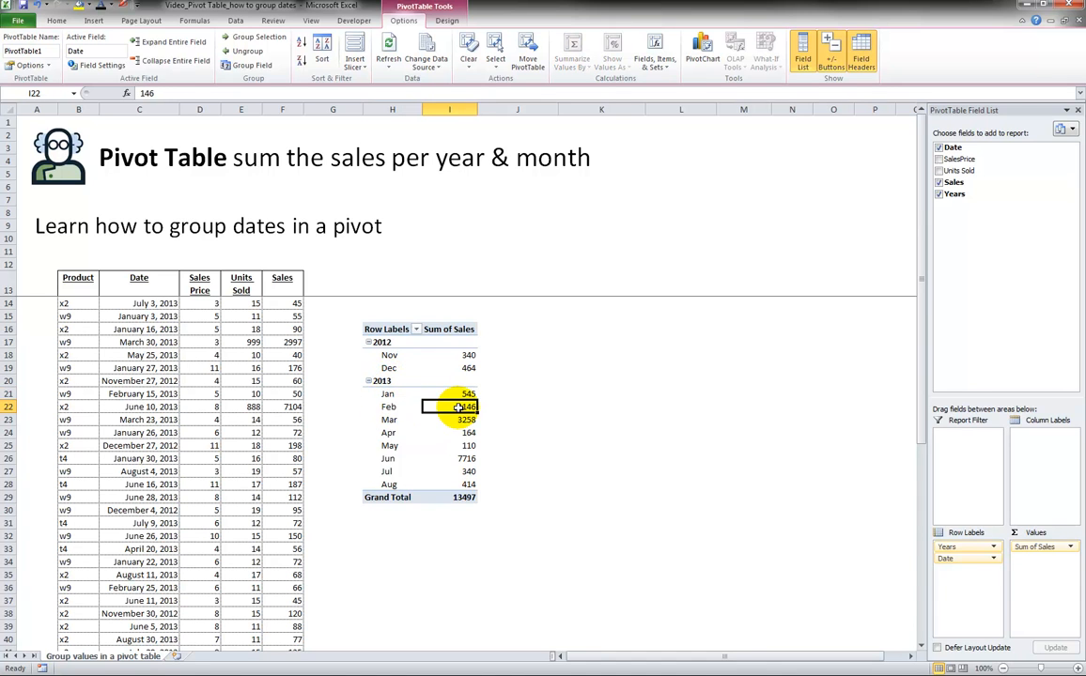
pyautogui.click(387, 421)
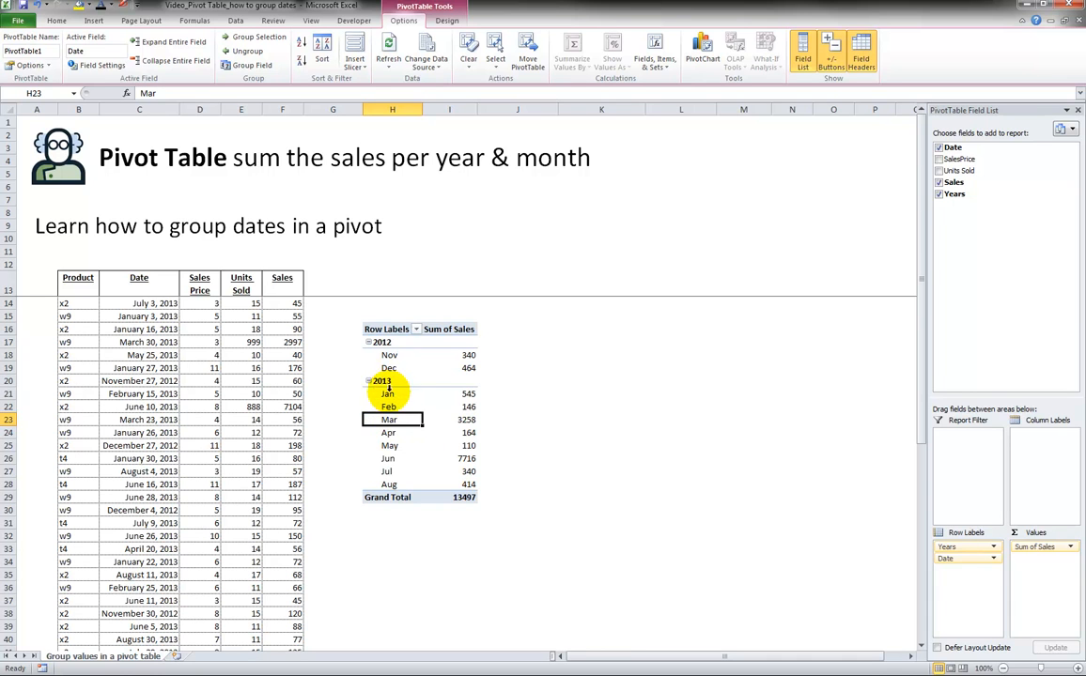
# Add the Sales field to the pivot's values a second time and summarize that copy by Count.
pyautogui.click(457, 418)
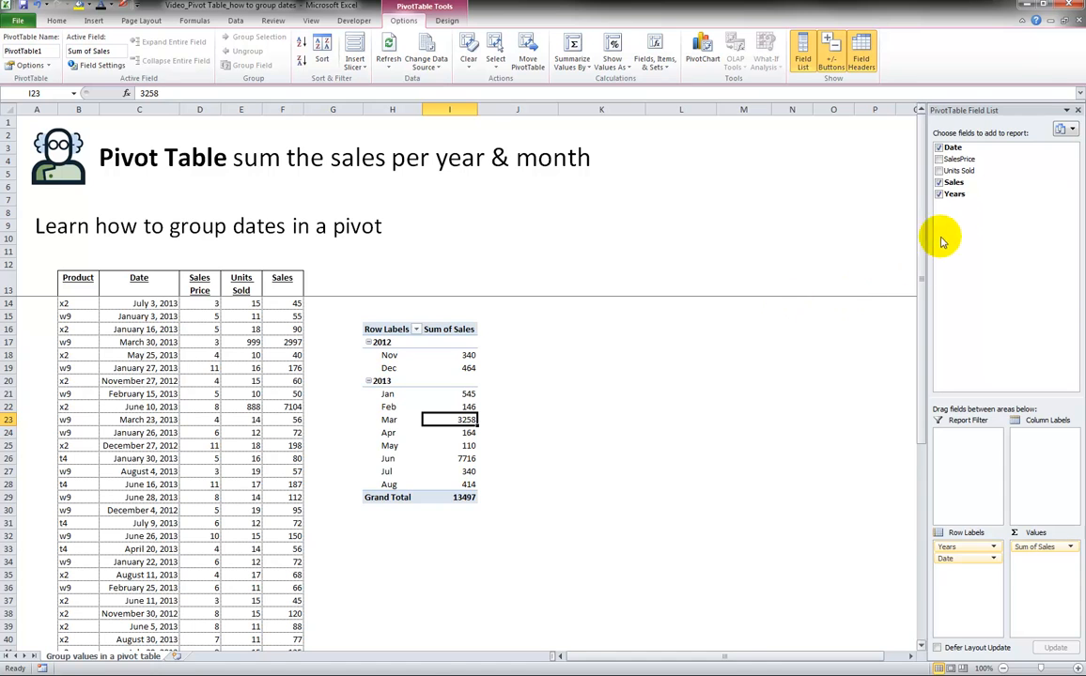
pyautogui.moveTo(954, 185); pyautogui.dragTo(1041, 577)
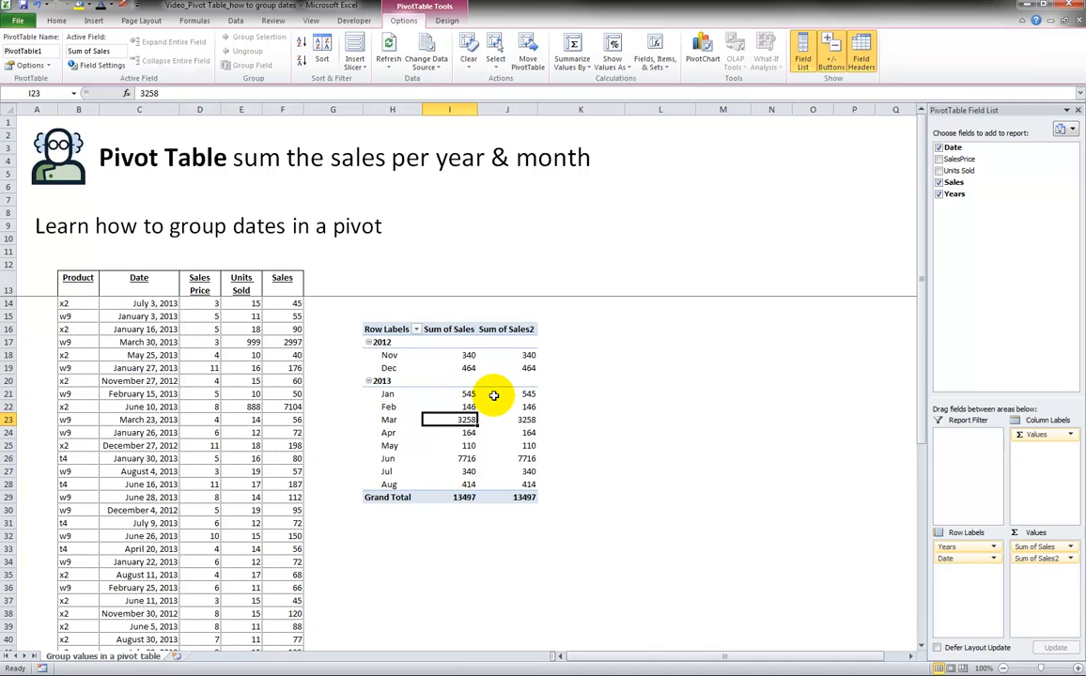
pyautogui.moveTo(493, 395)
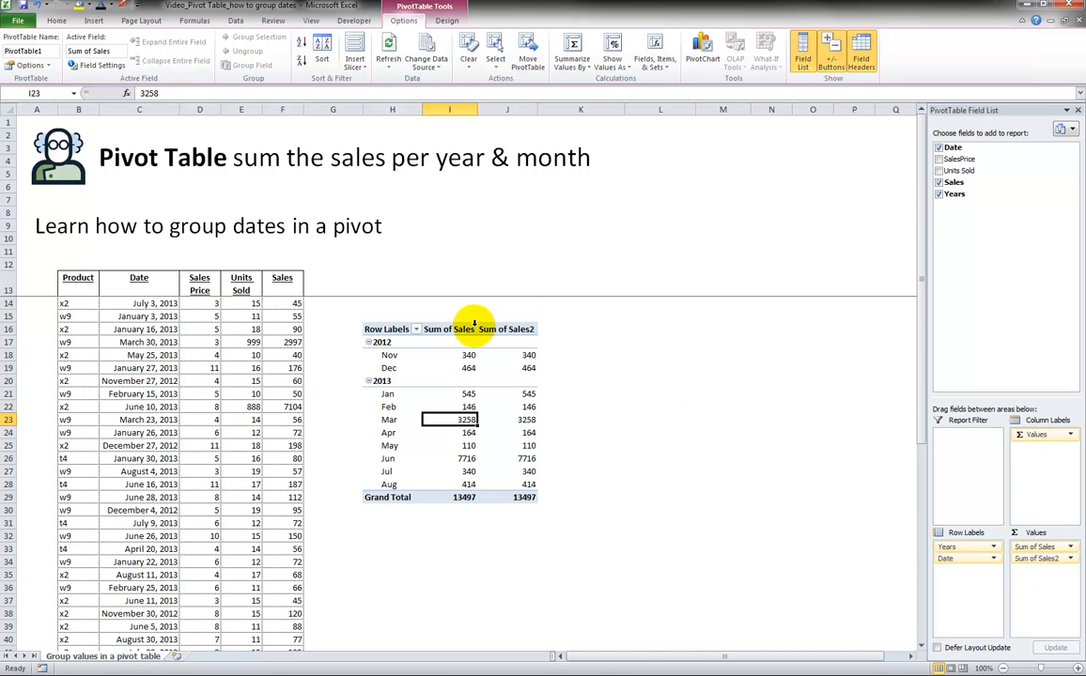
pyautogui.click(1071, 560)
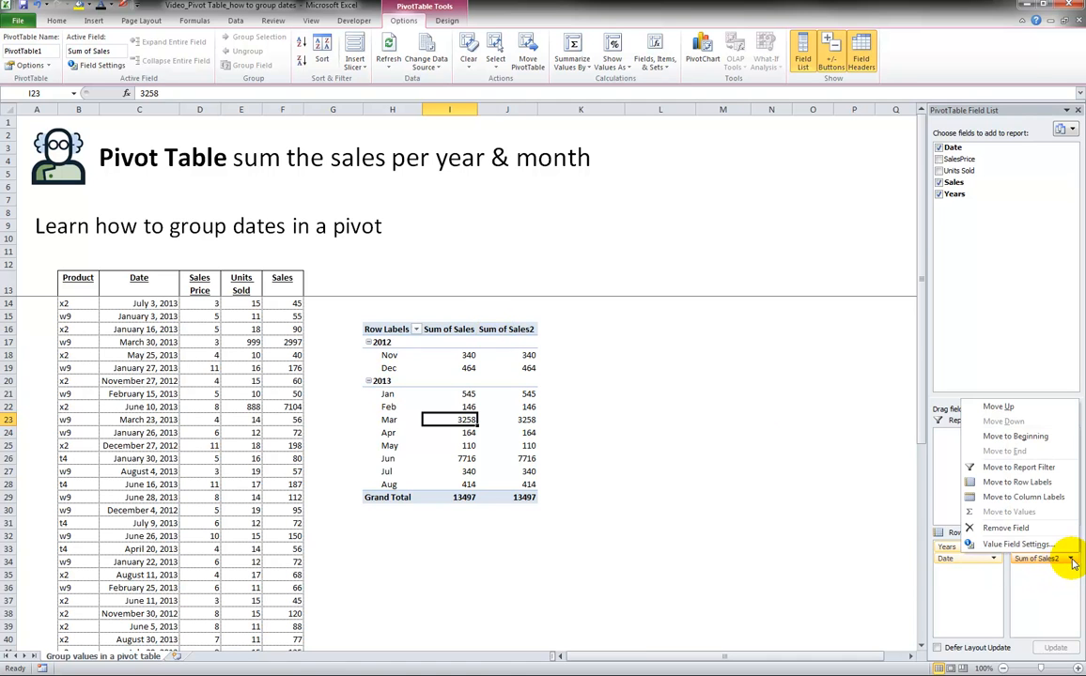
pyautogui.click(1019, 545)
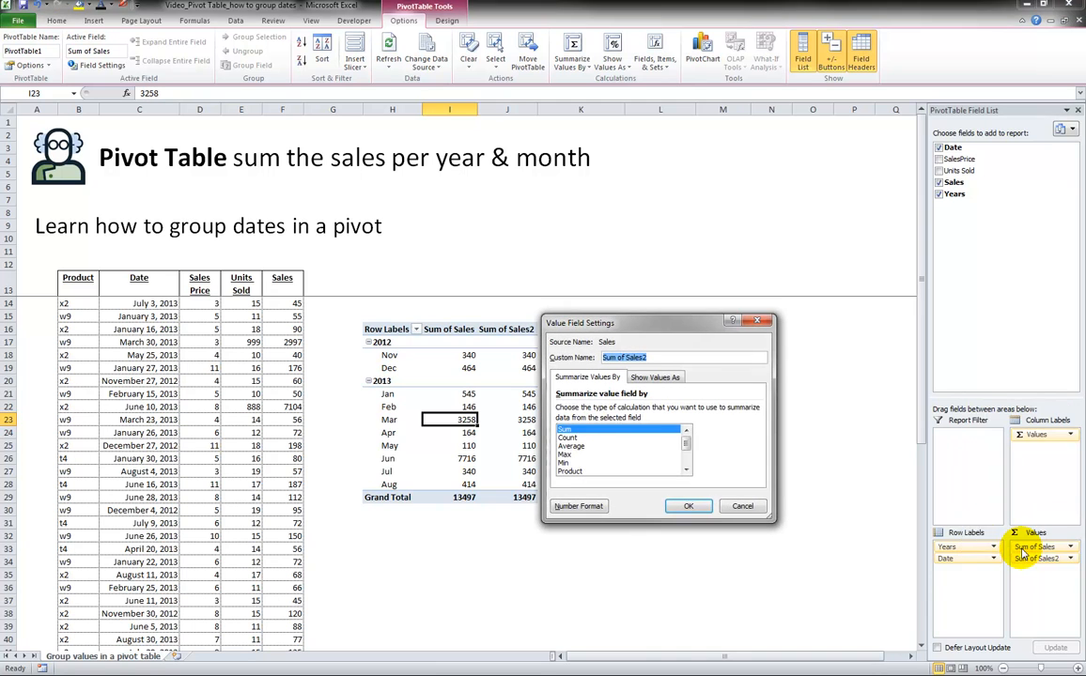
pyautogui.click(569, 437)
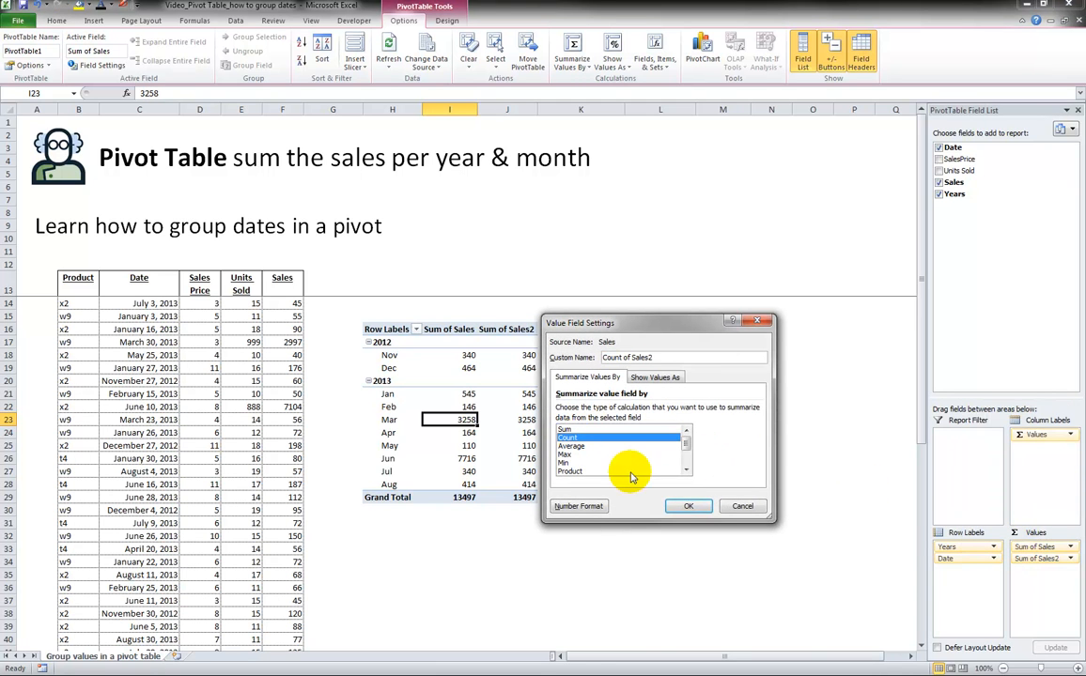
pyautogui.click(680, 508)
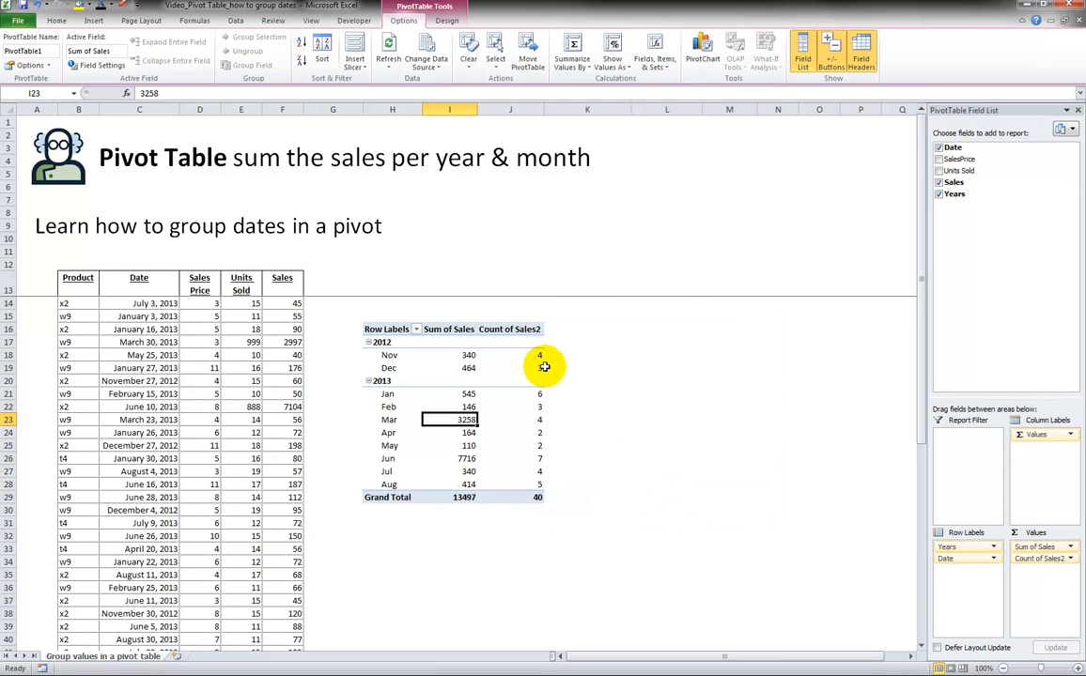
# Examine the monthly sum and count values under each year group in the pivot table.
pyautogui.click(510, 421)
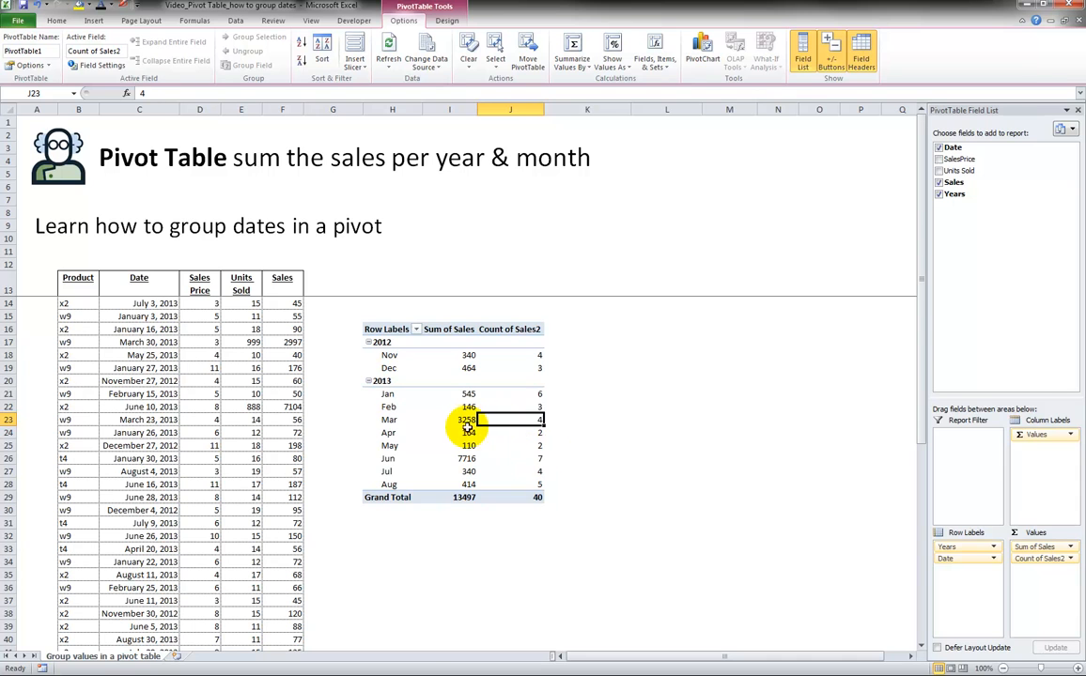
pyautogui.click(538, 395)
pyautogui.click(455, 395)
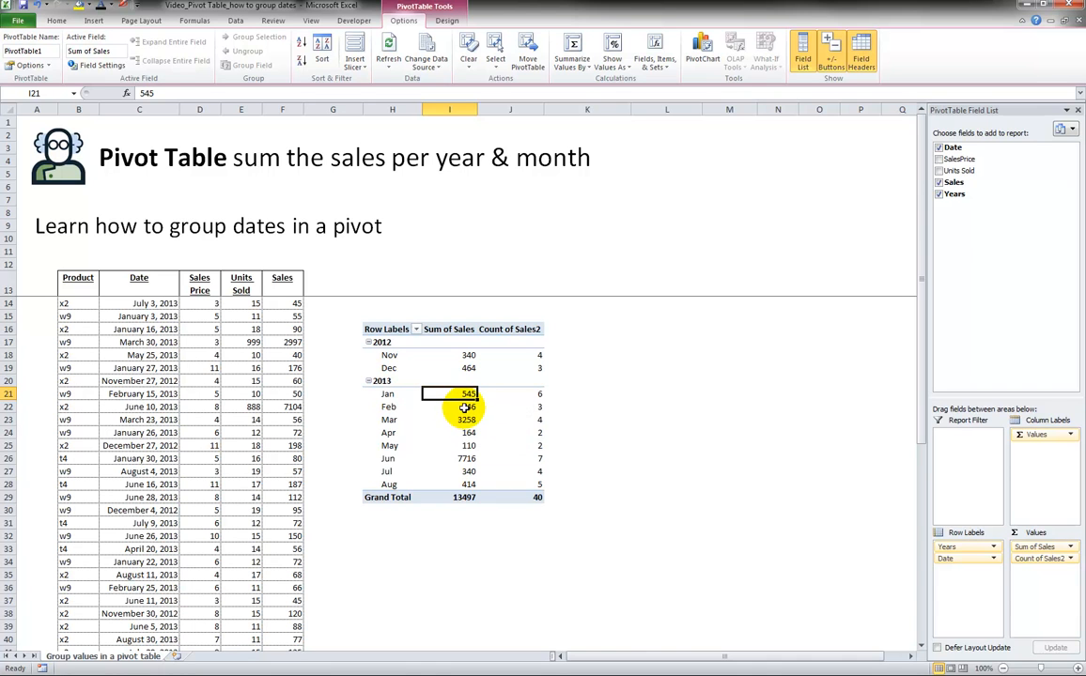
pyautogui.click(387, 380)
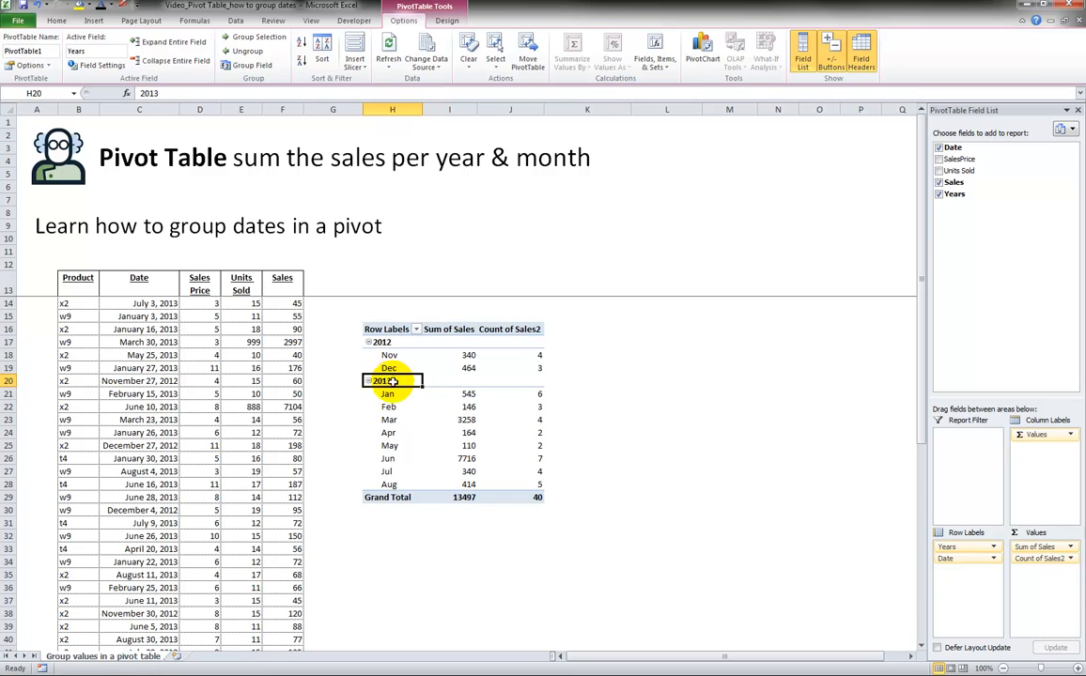
pyautogui.click(468, 458)
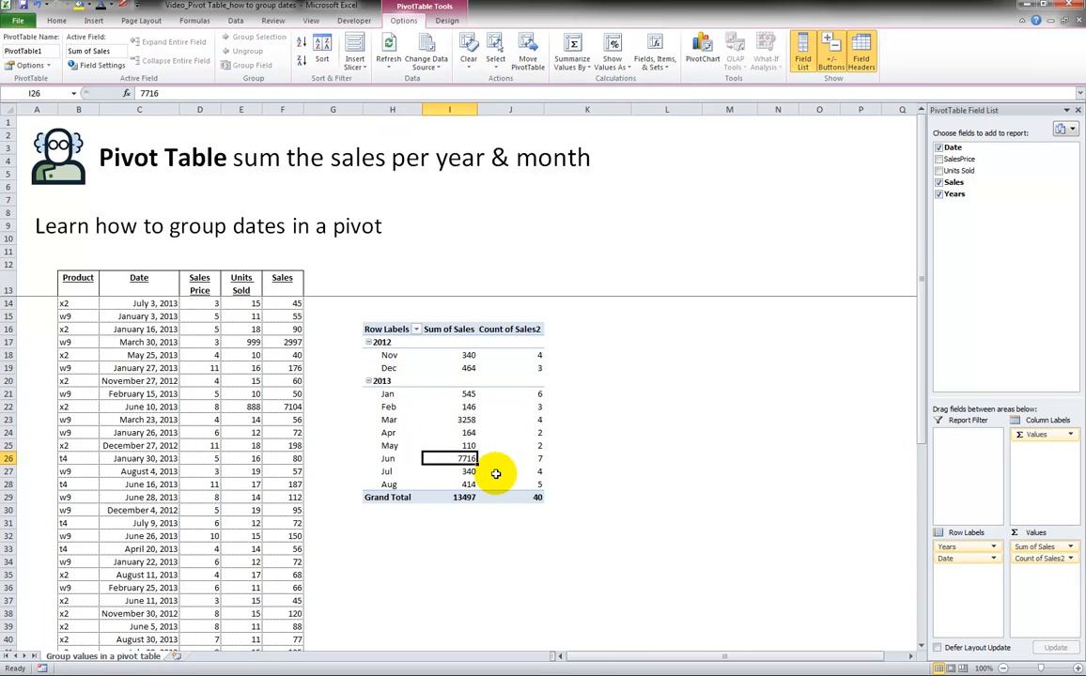
pyautogui.click(531, 459)
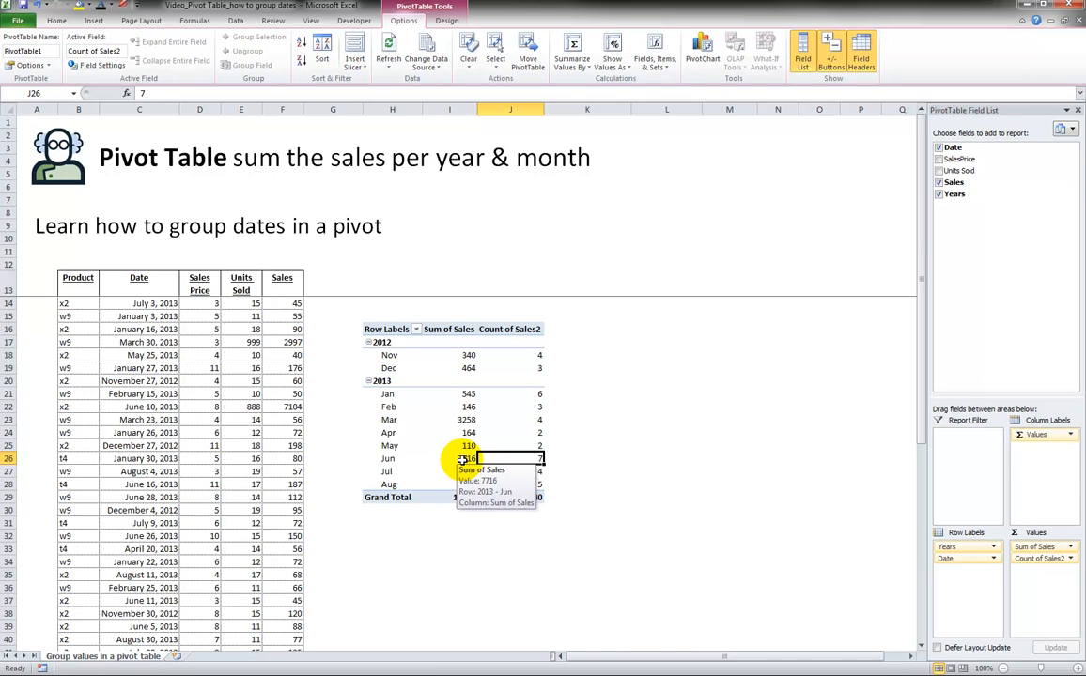
pyautogui.click(463, 457)
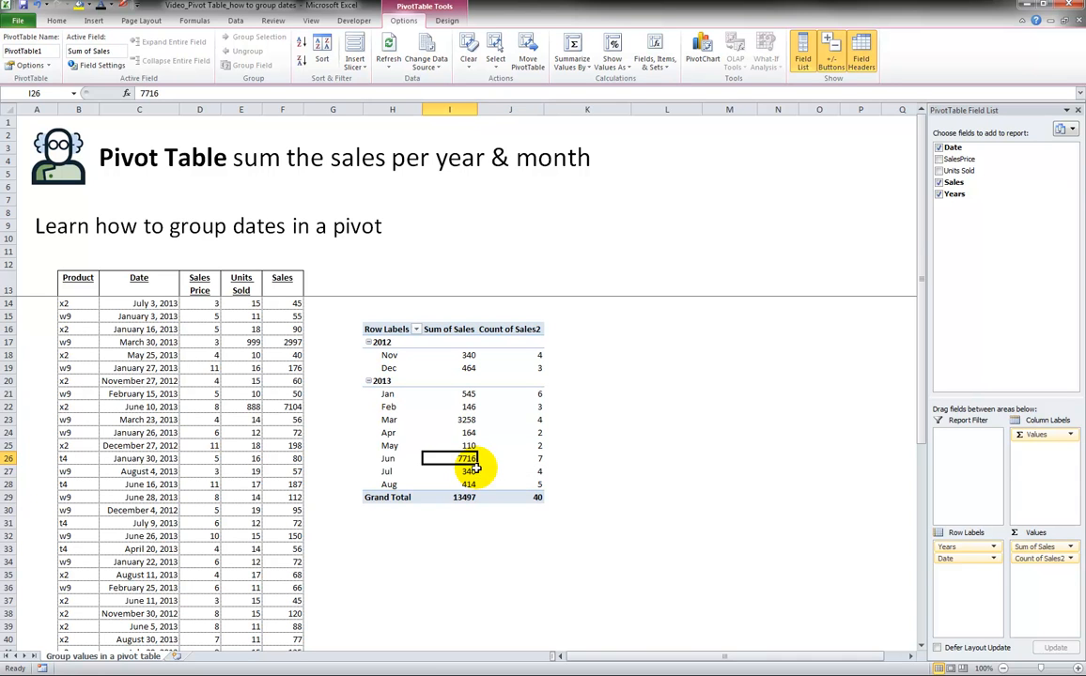
pyautogui.click(388, 459)
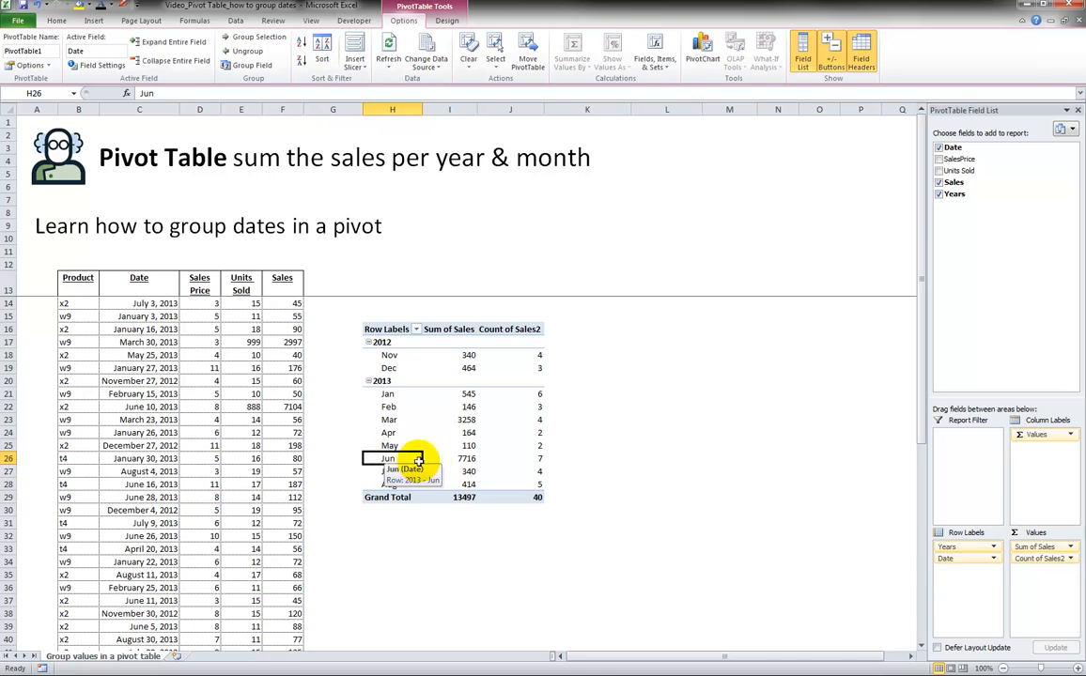
pyautogui.moveTo(448, 463)
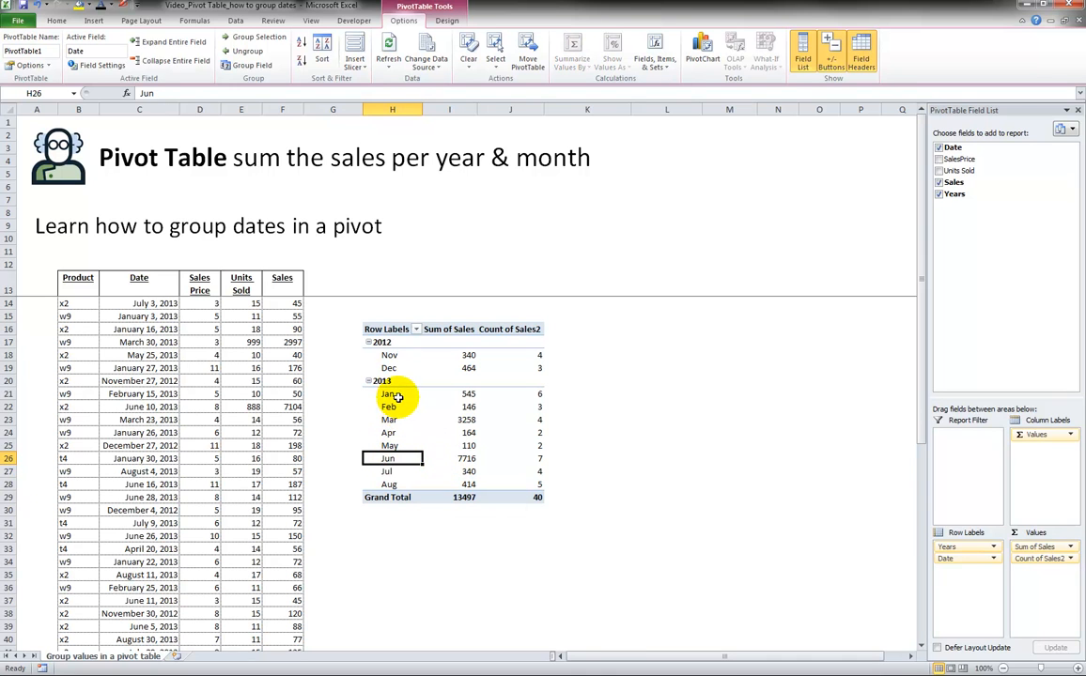
pyautogui.click(385, 343)
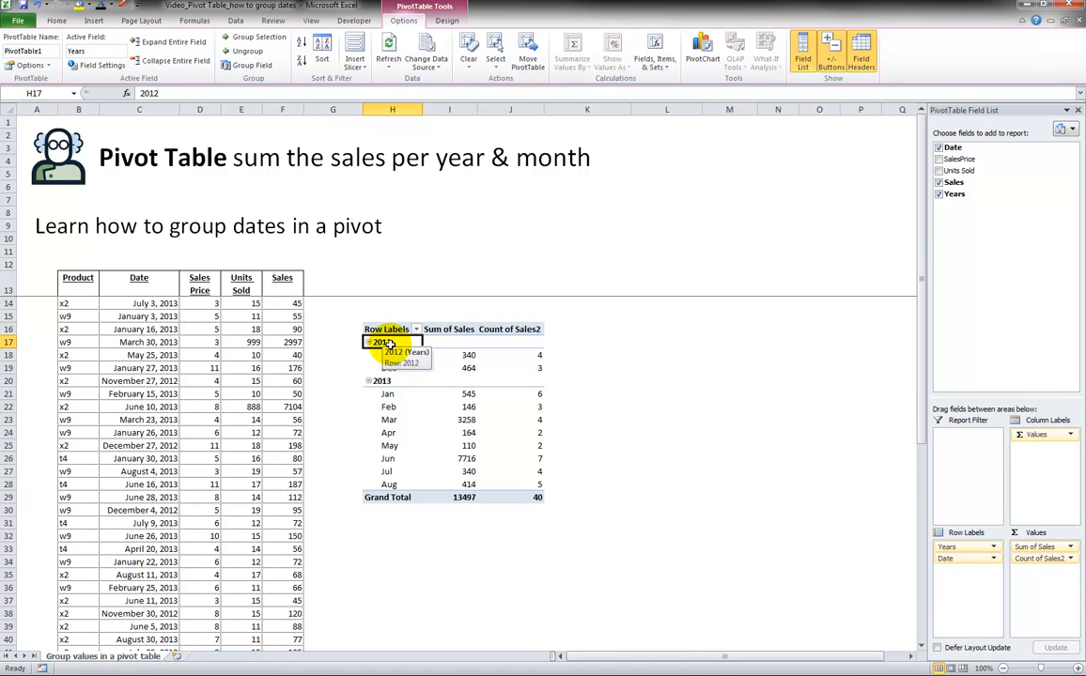
# Regroup the pivot's date row labels by Years only.
pyautogui.click(388, 355)
pyautogui.rightClick(389, 356)
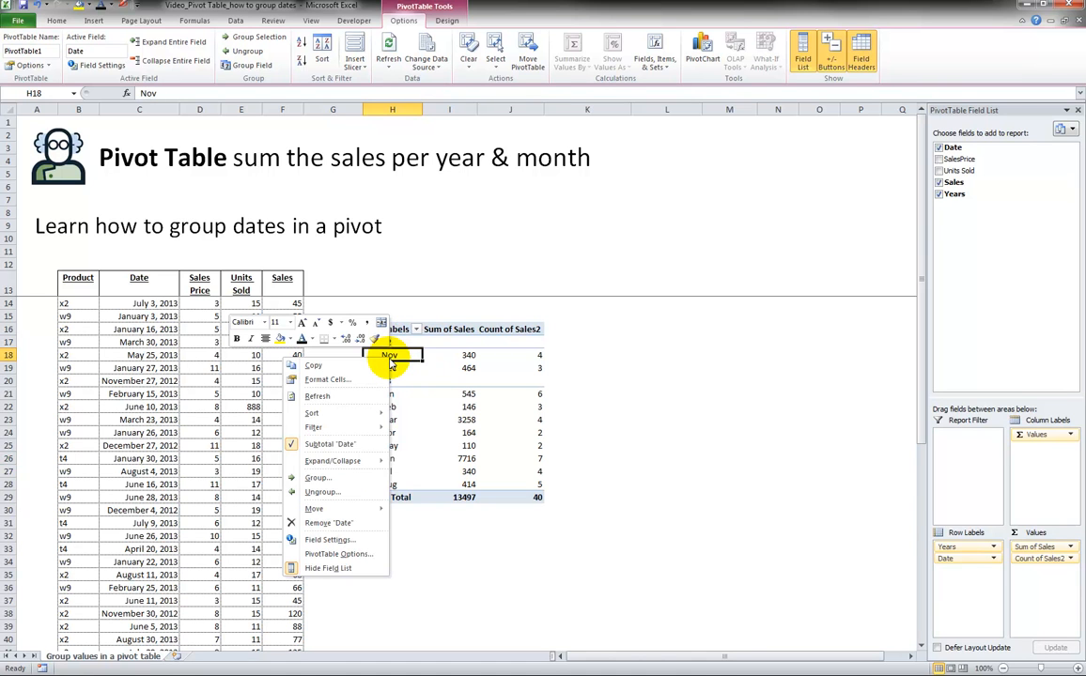
pyautogui.click(319, 479)
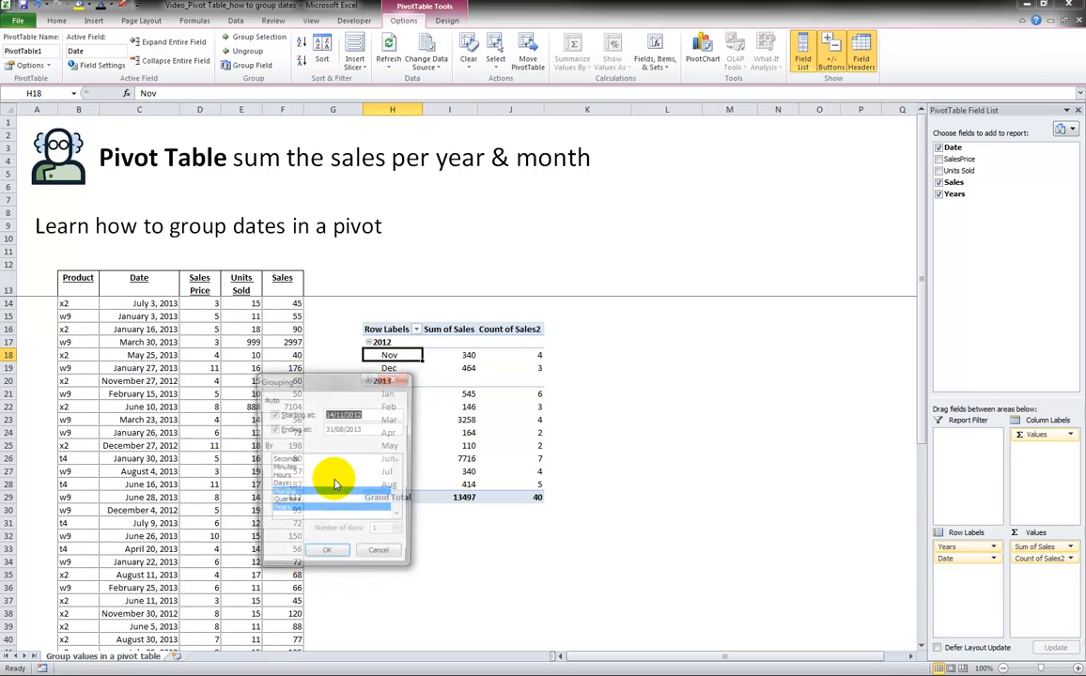
pyautogui.moveTo(316, 385); pyautogui.dragTo(665, 342)
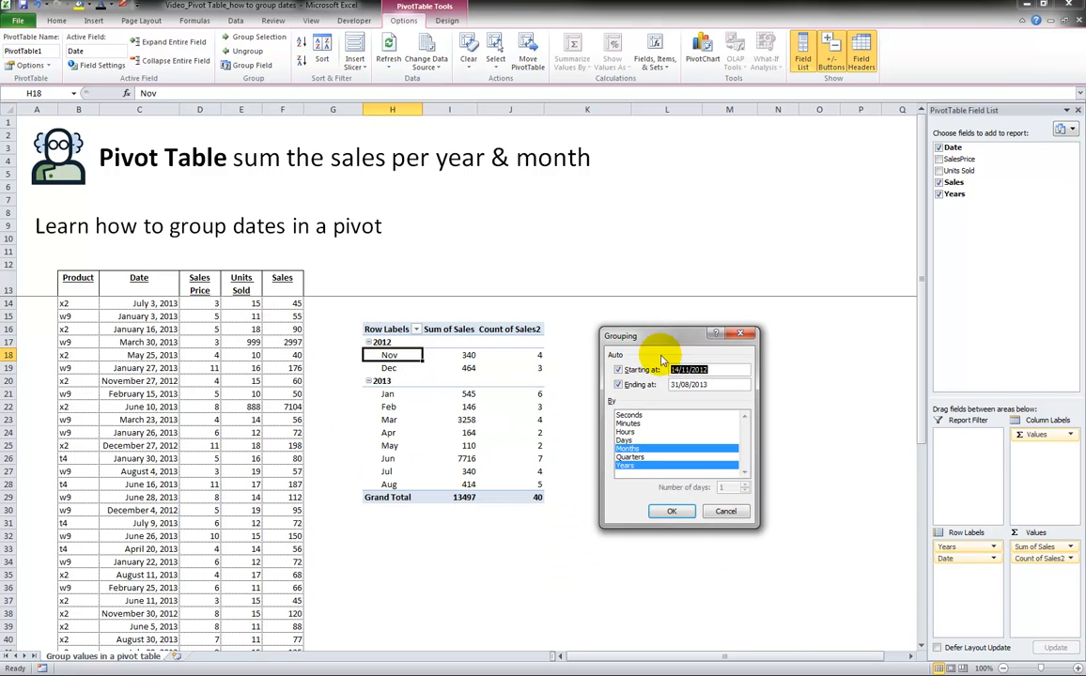
pyautogui.click(632, 449)
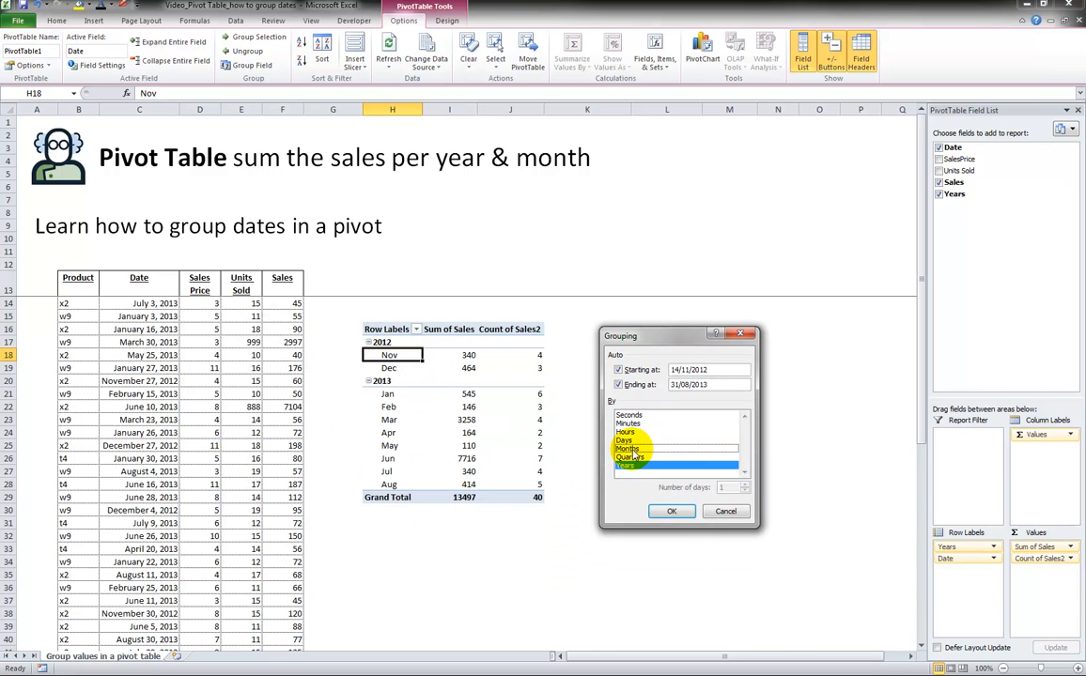
pyautogui.click(671, 513)
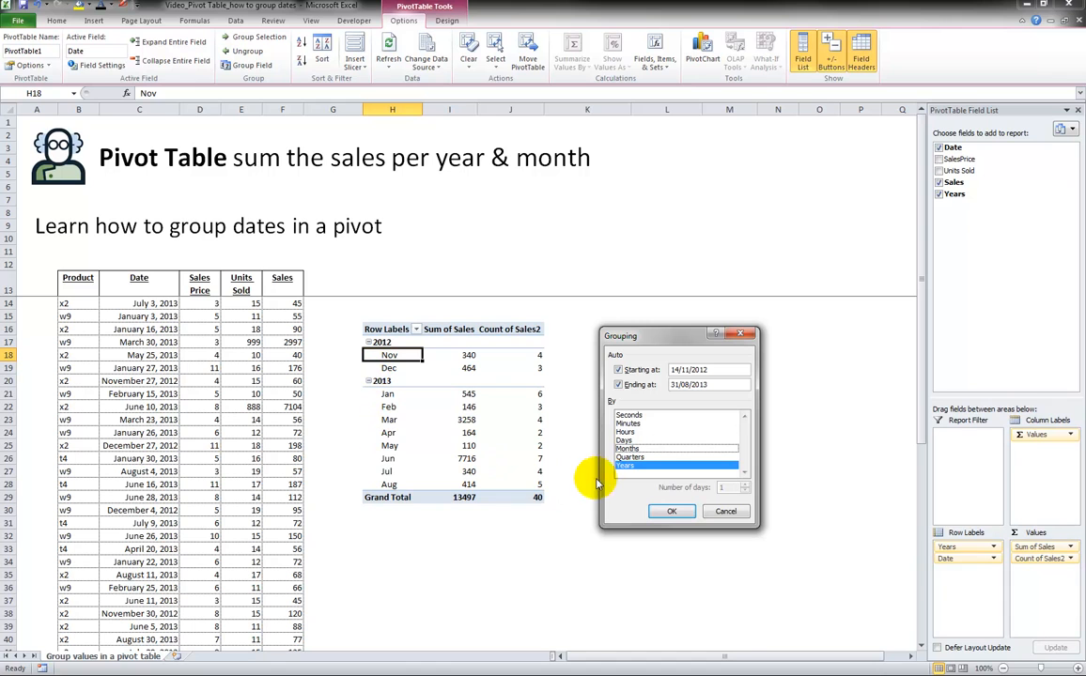
pyautogui.click(669, 509)
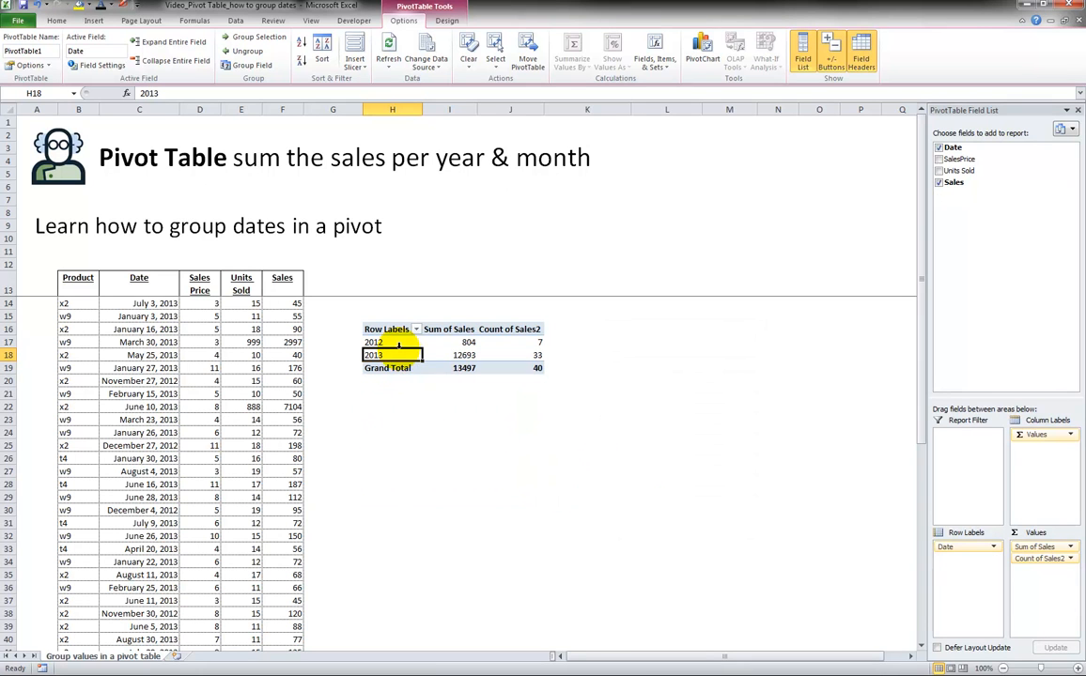
# Regroup the pivot's date row labels by Quarters and Years.
pyautogui.click(455, 342)
pyautogui.click(375, 344)
pyautogui.click(516, 343)
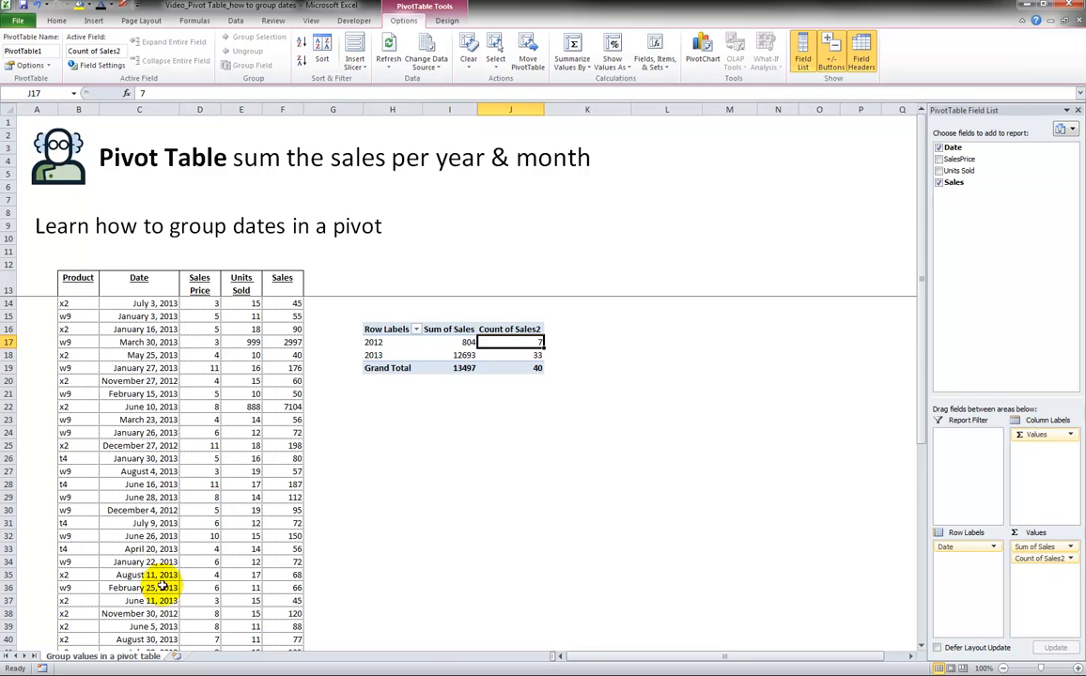
pyautogui.click(383, 354)
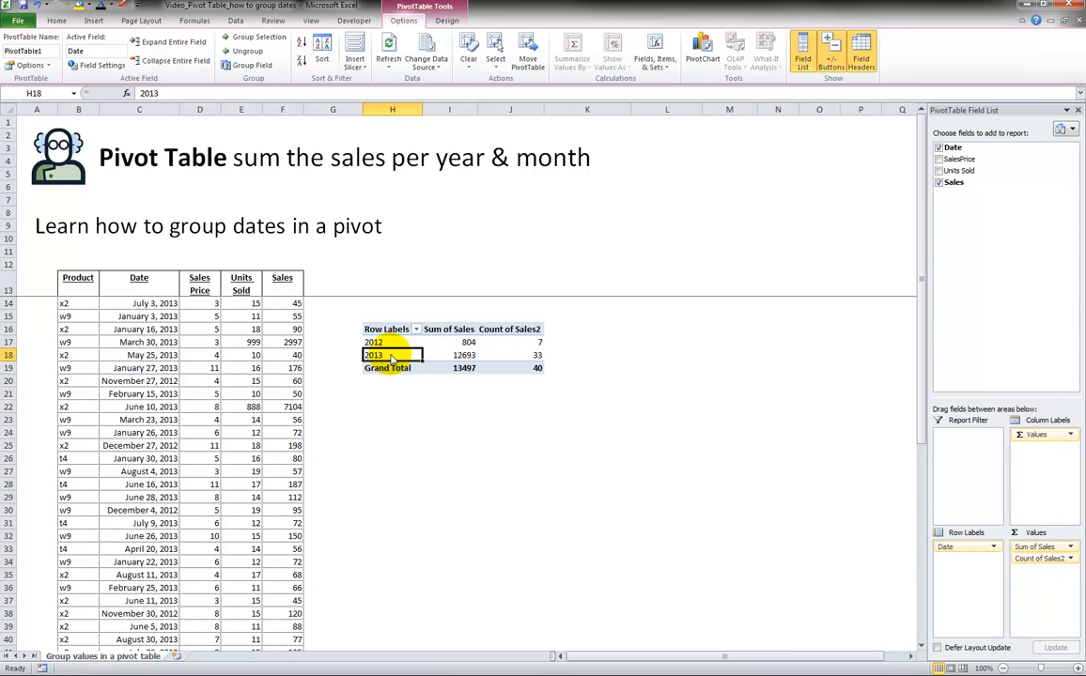
pyautogui.rightClick(388, 356)
pyautogui.click(320, 475)
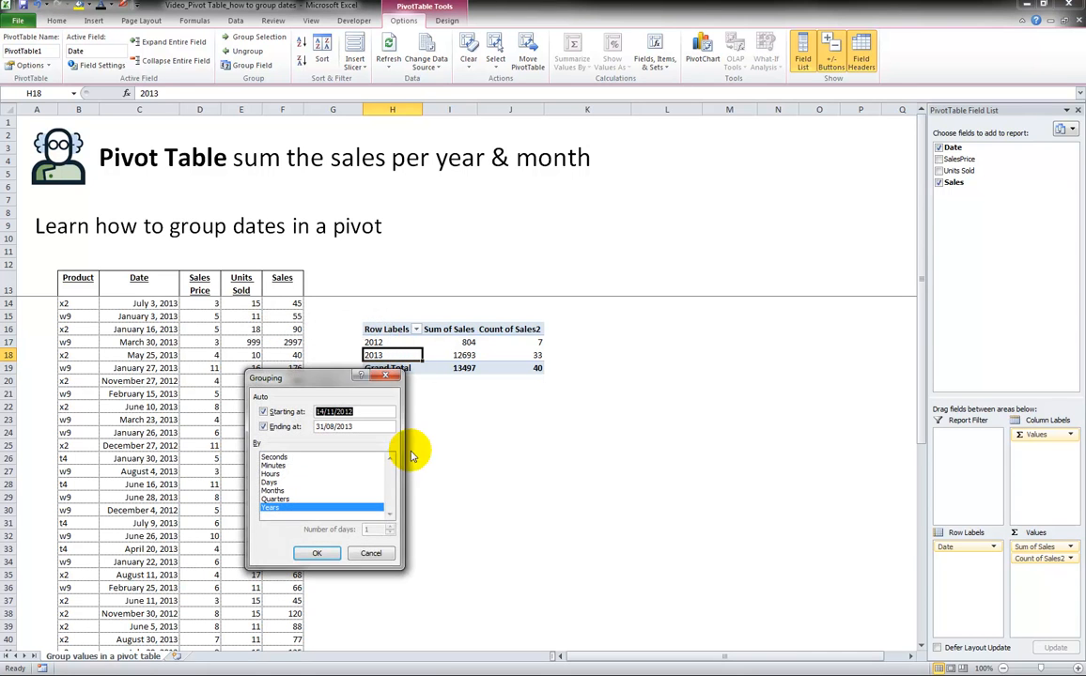
pyautogui.moveTo(349, 349); pyautogui.dragTo(711, 338)
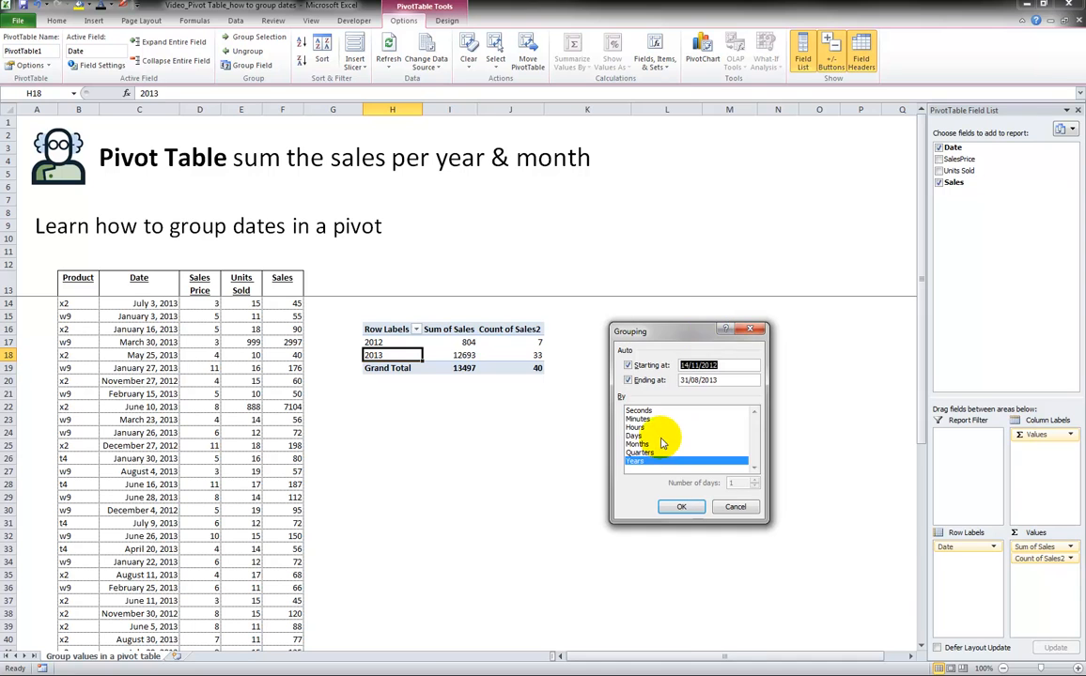
pyautogui.click(647, 454)
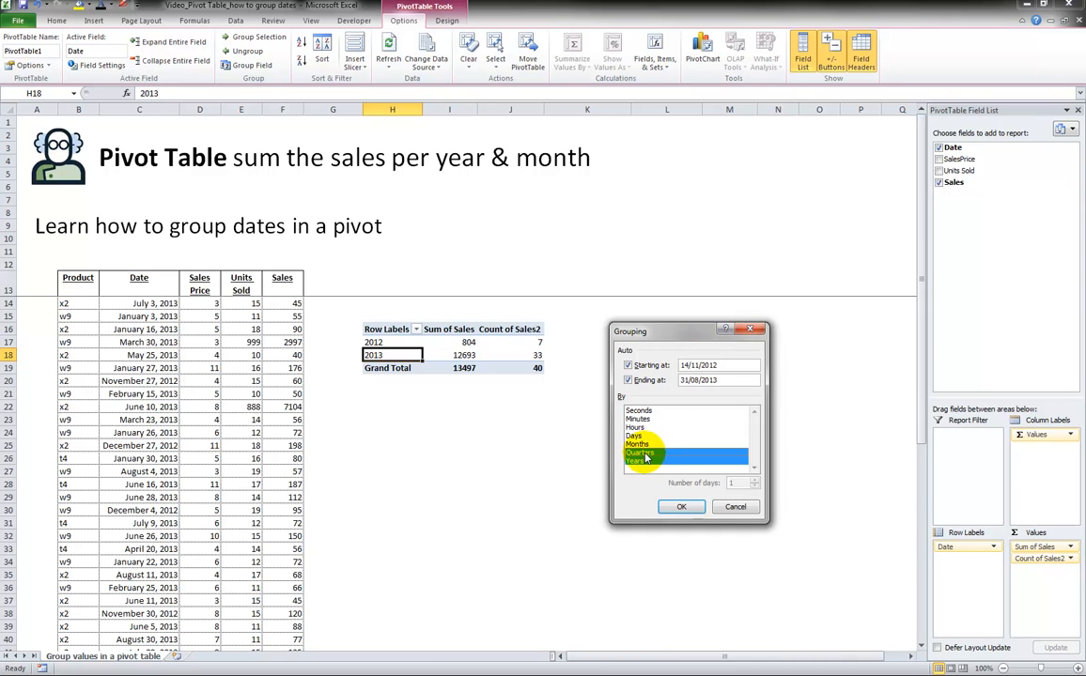
pyautogui.click(682, 508)
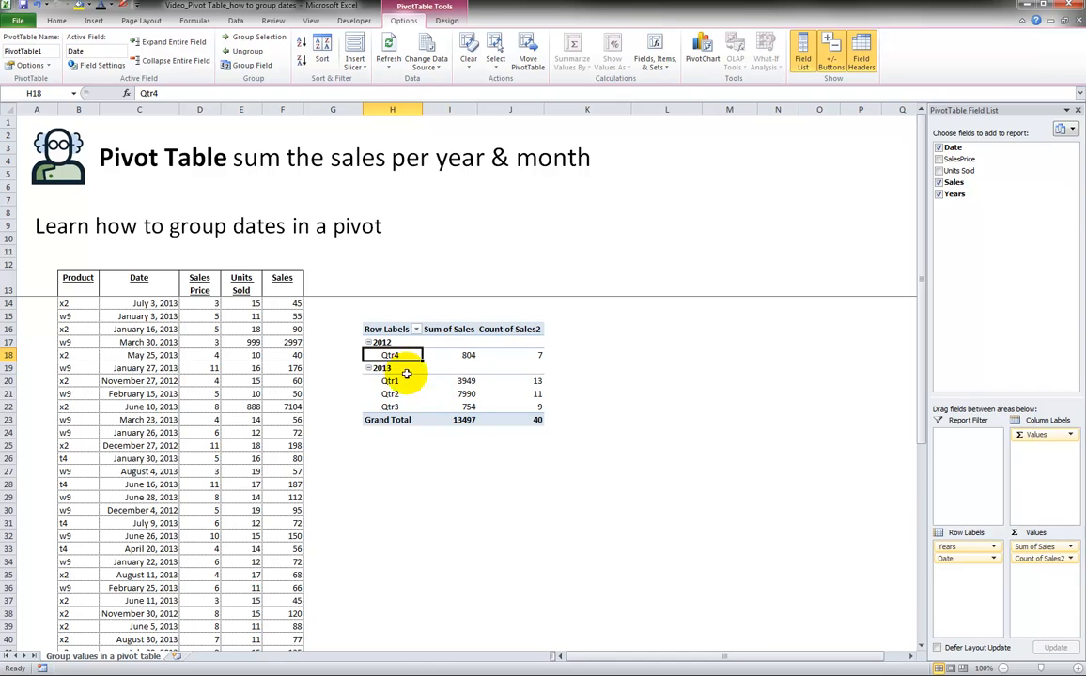
# Open the Grouping settings for the pivot's quarter row labels.
pyautogui.click(456, 364)
pyautogui.click(517, 357)
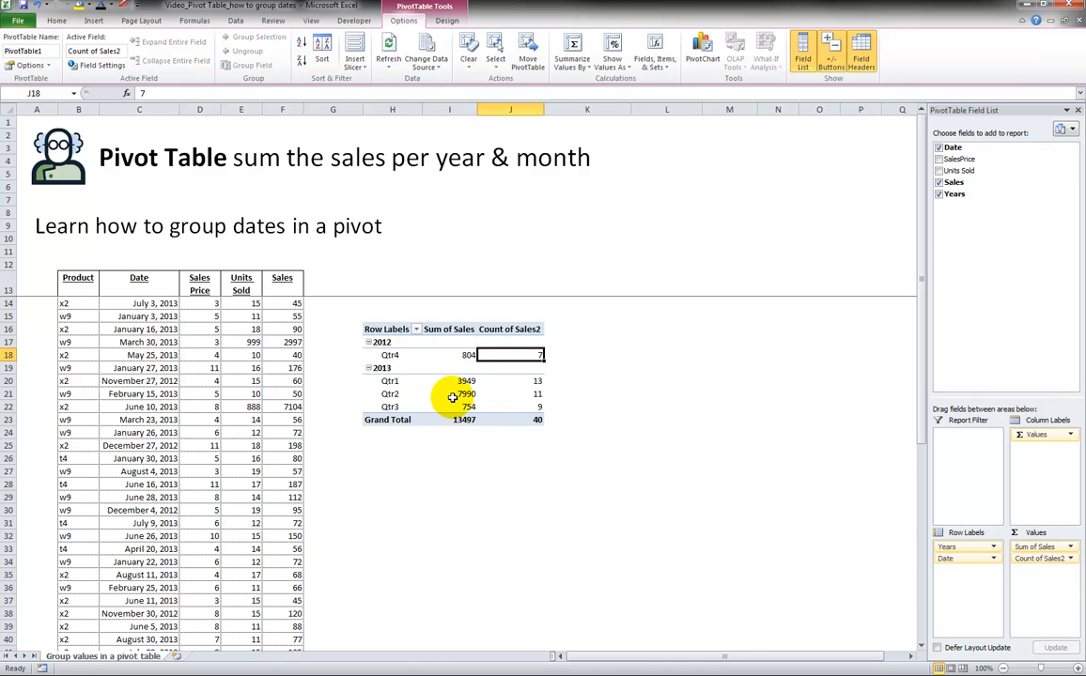
pyautogui.click(389, 382)
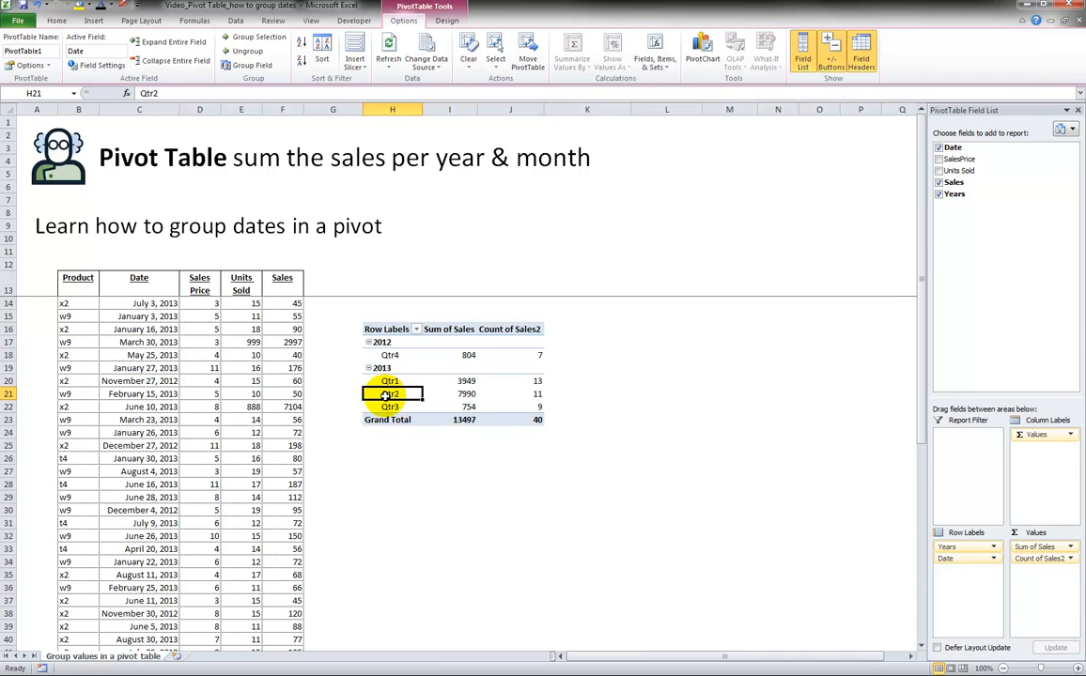
pyautogui.click(390, 407)
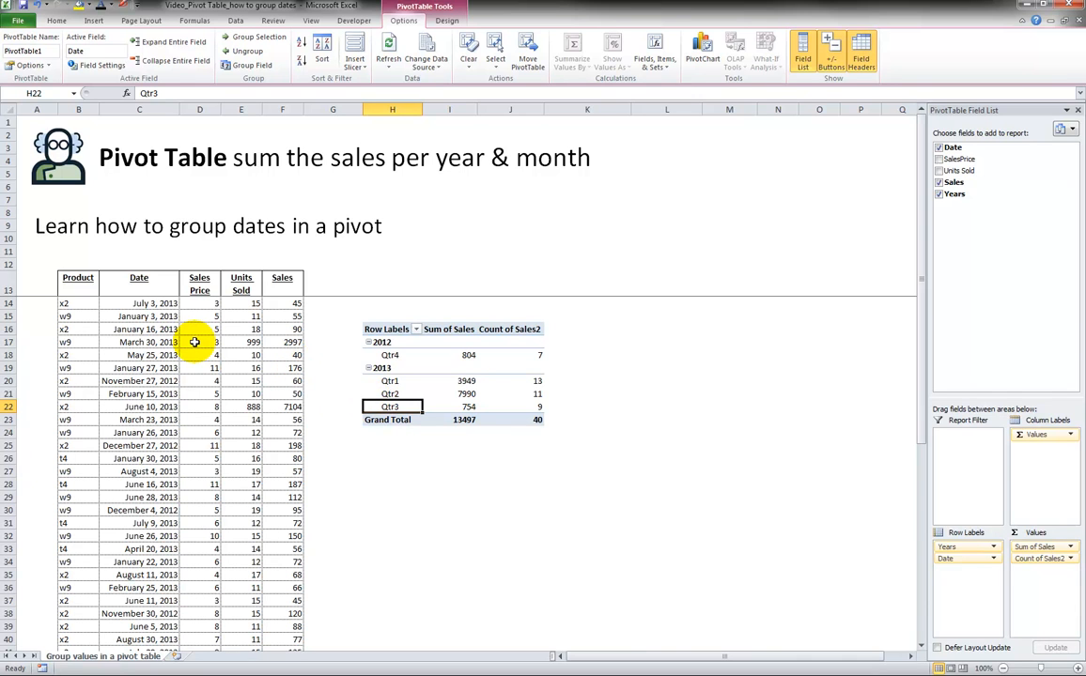
pyautogui.rightClick(386, 383)
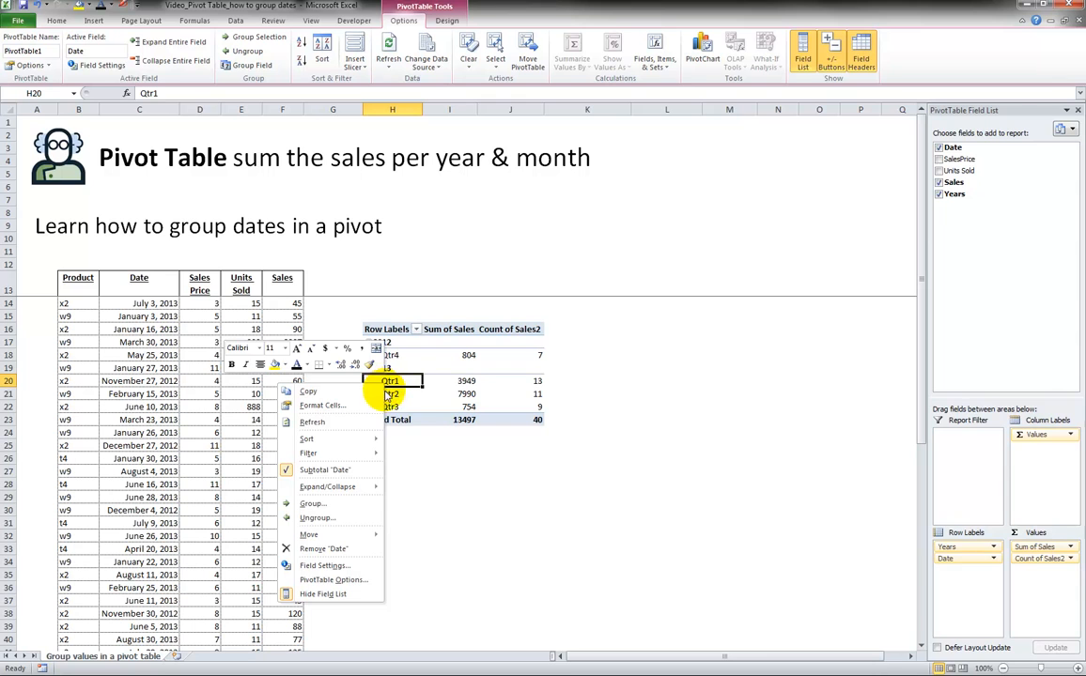
pyautogui.click(350, 503)
pyautogui.moveTo(346, 414); pyautogui.dragTo(696, 344)
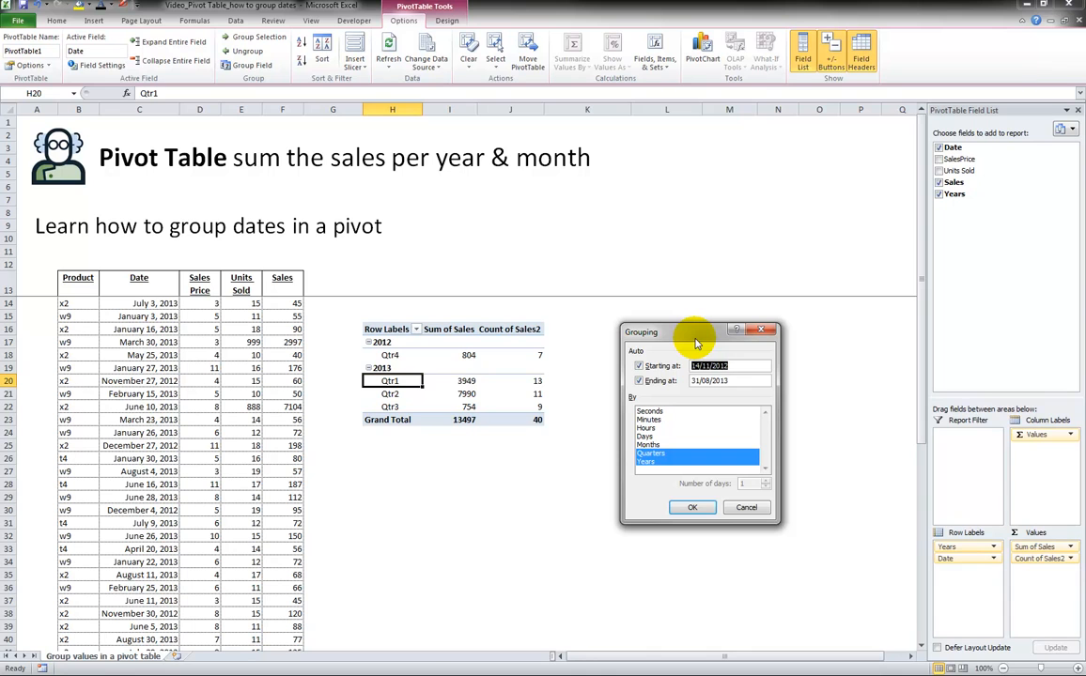